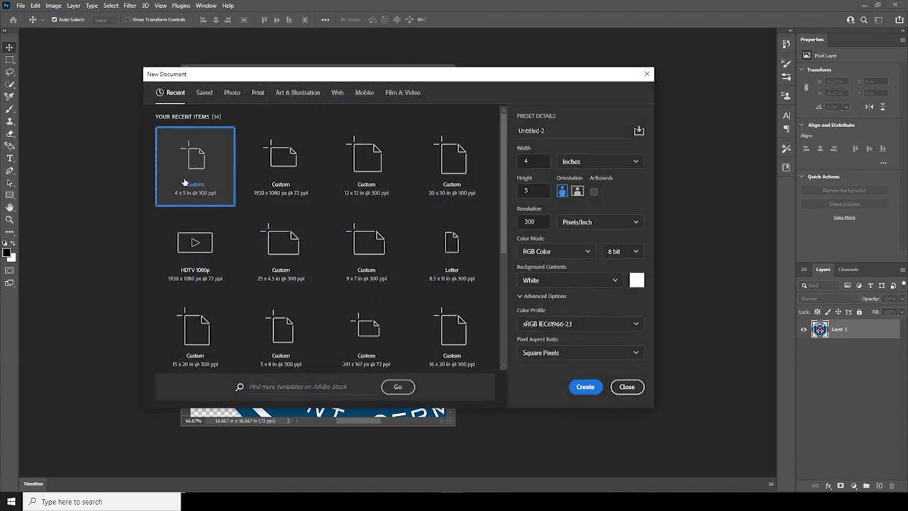
- Create a new 4 × 5 inch portrait document at 300 pixels/inch in RGB Color with a white background
click(530, 161)
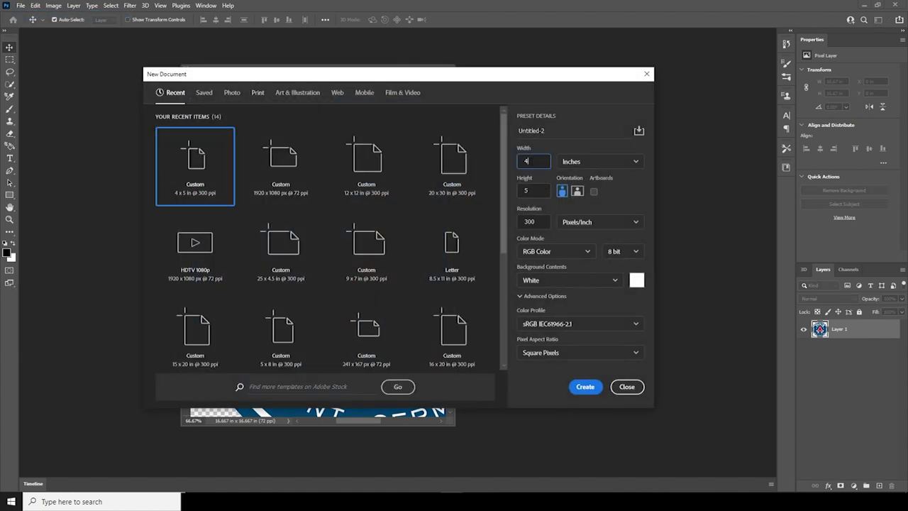
drag(540, 221, 488, 224)
click(584, 387)
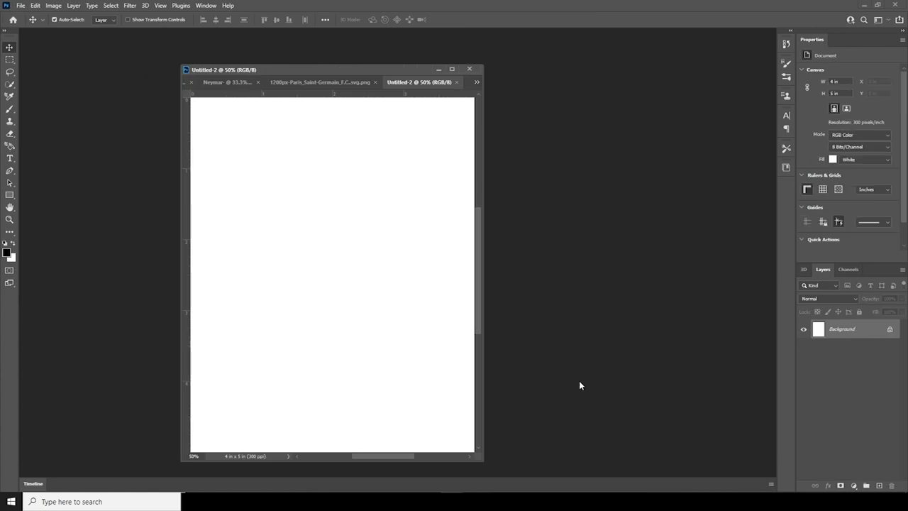
key(ctrl+minus)
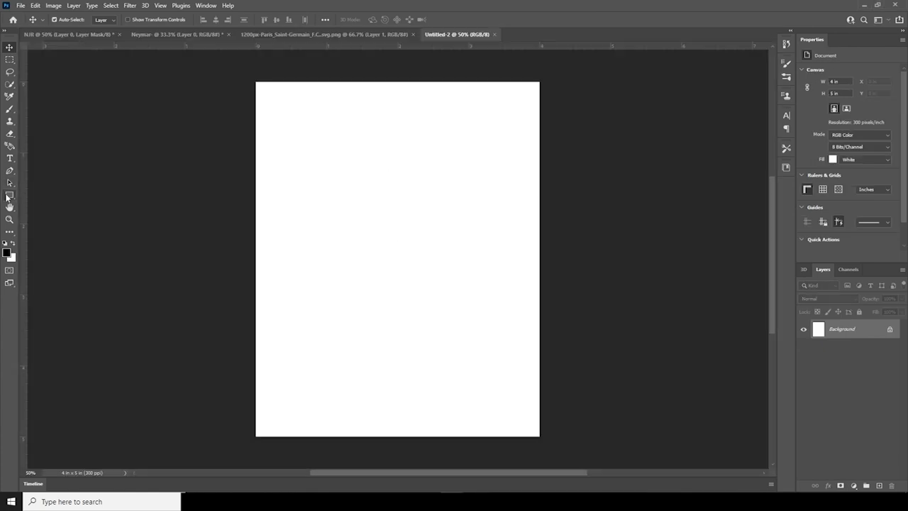
- Draw a rectangle about 3.3 × 4.67 in filled with dark navy #191a31, running from the canvas's upper edge and leaving white margins elsewhere
click(7, 197)
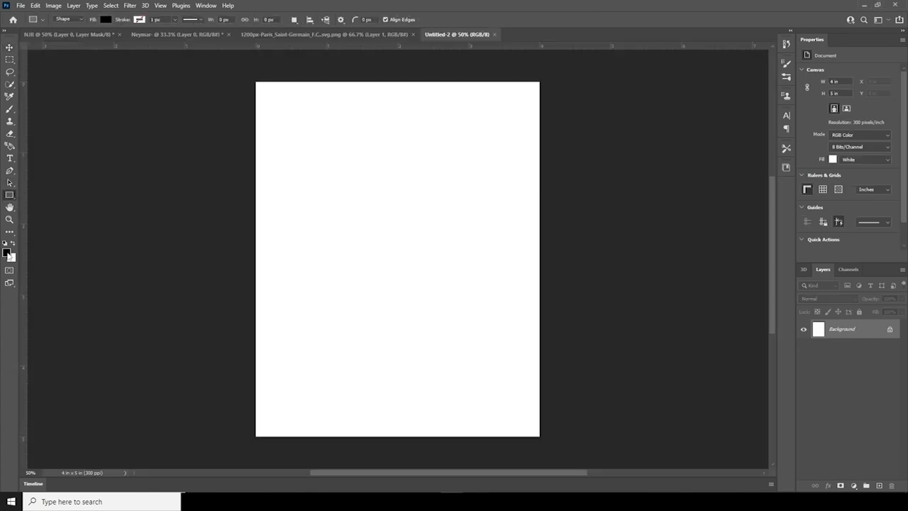
click(7, 253)
drag(610, 229, 482, 168)
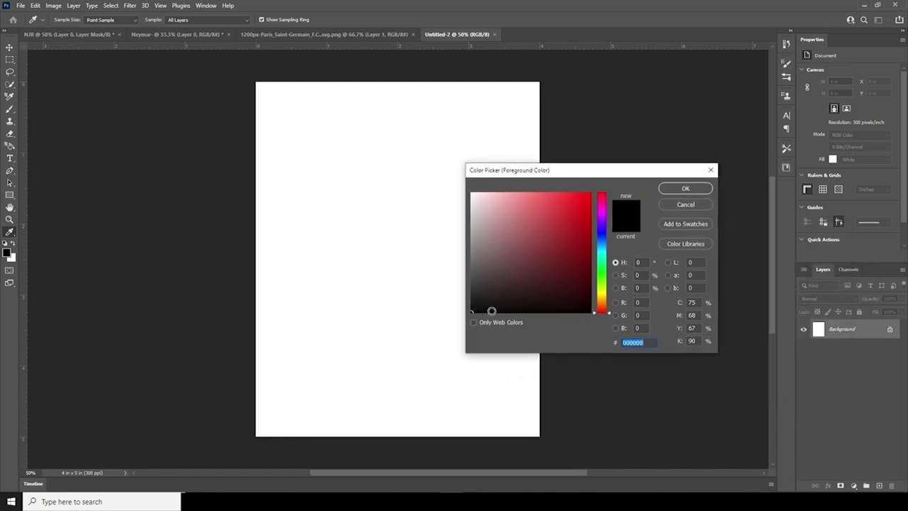
drag(602, 256, 594, 242)
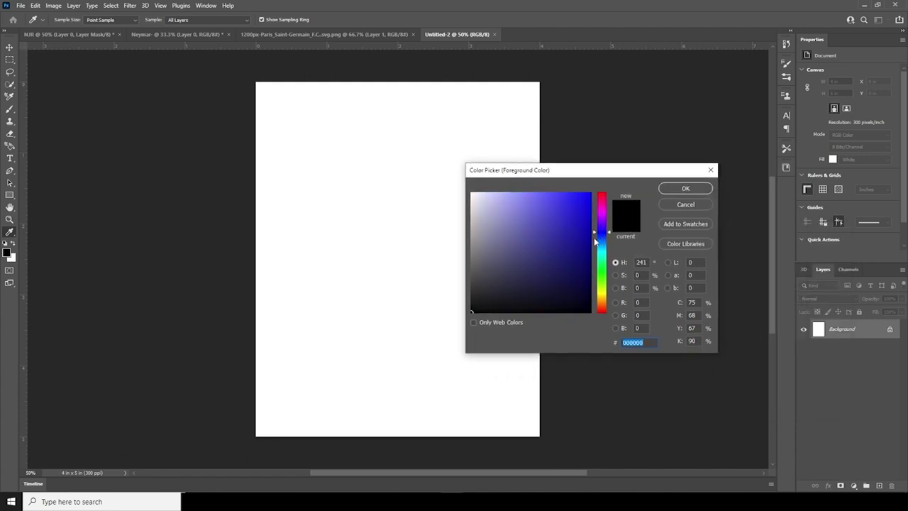
click(512, 288)
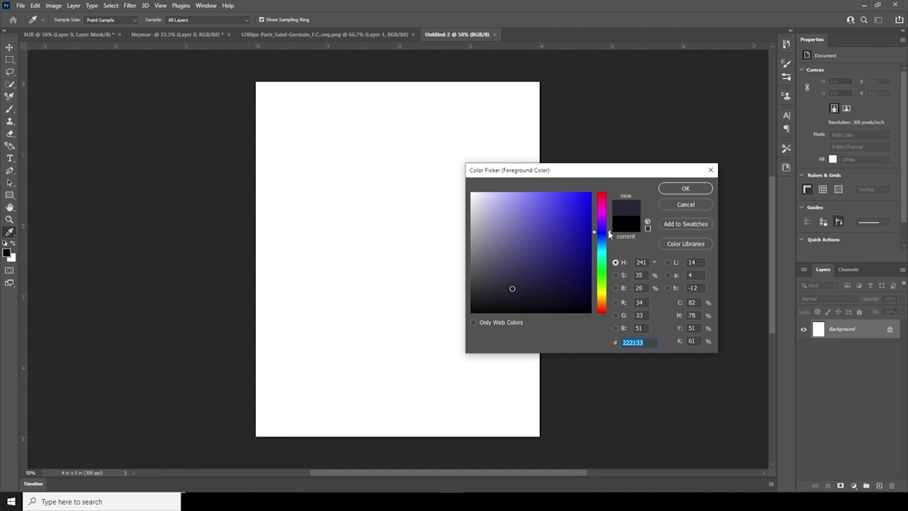
drag(530, 288, 529, 290)
click(682, 193)
key(u)
drag(280, 74, 515, 405)
- Duplicate the navy rectangle and narrow the copy to a vertical stripe about 0.34 in wide along its left edge
key(v)
key(ctrl+j)
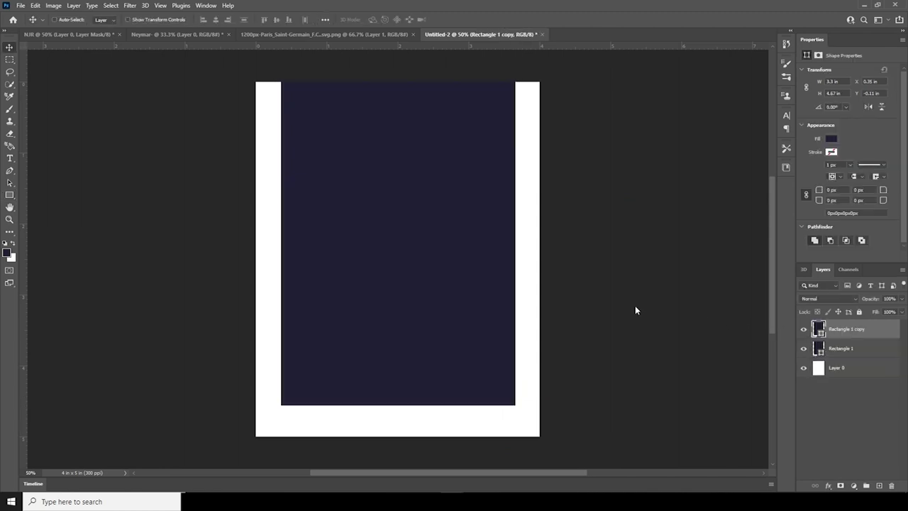
key(ctrl+t)
drag(515, 239, 304, 229)
key(Return)
- Recolor the narrow stripe dark red #9f0101 and place a copy of it along the rectangle's right edge
double_click(819, 328)
drag(601, 219, 602, 192)
drag(580, 238, 590, 235)
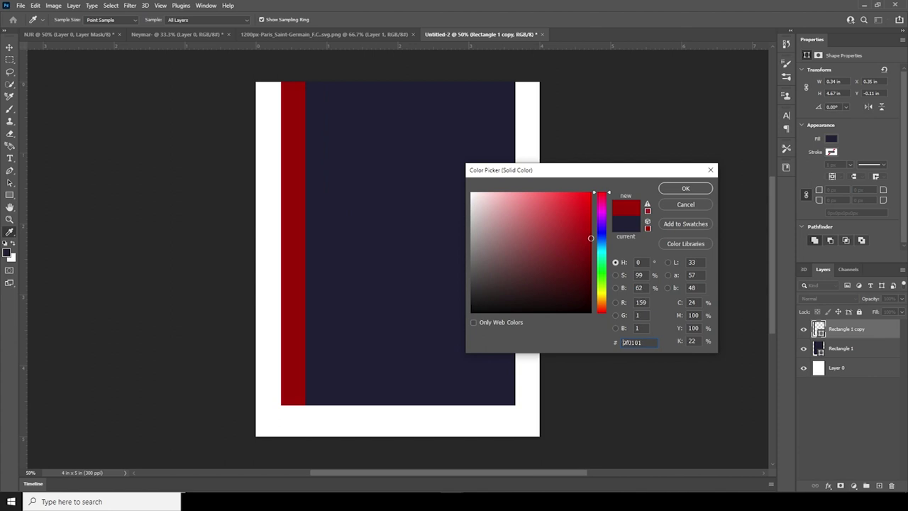
click(671, 190)
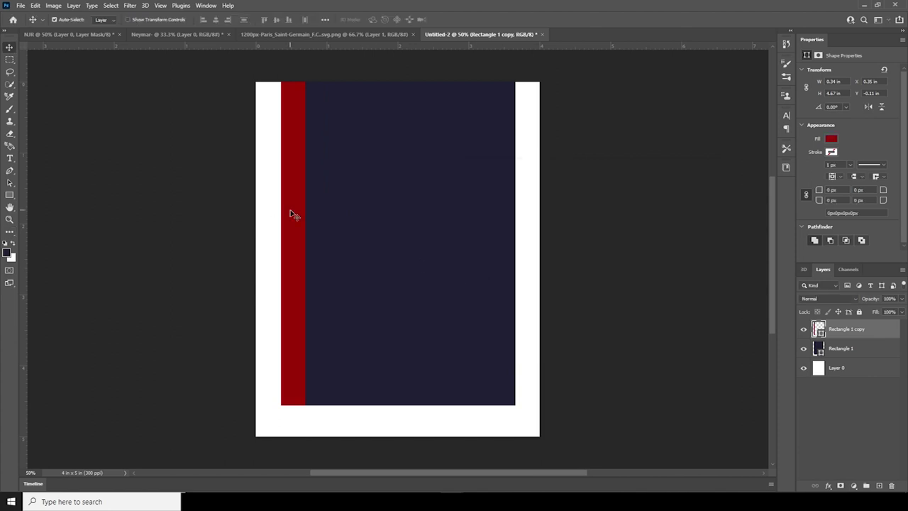
drag(290, 215, 500, 223)
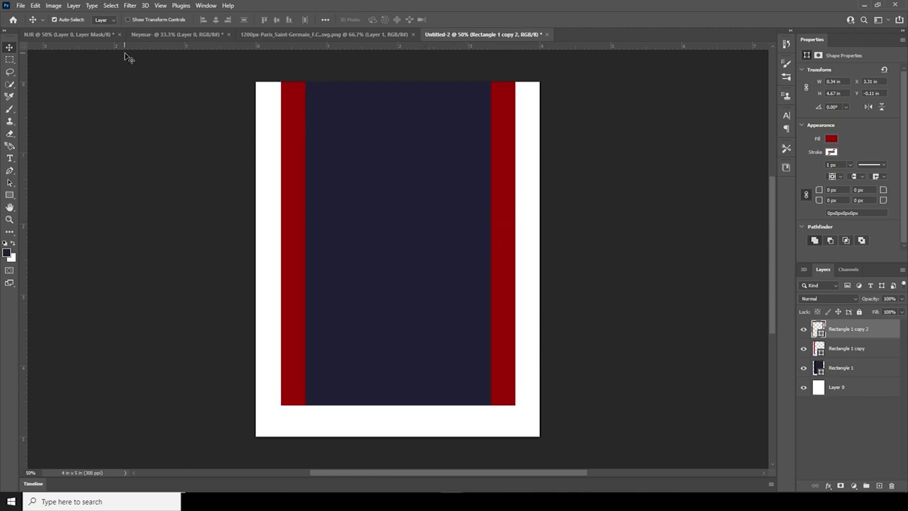
- Bring the footballer cutout into the poster document above the stripes and add a layer mask to it
click(61, 34)
click(171, 35)
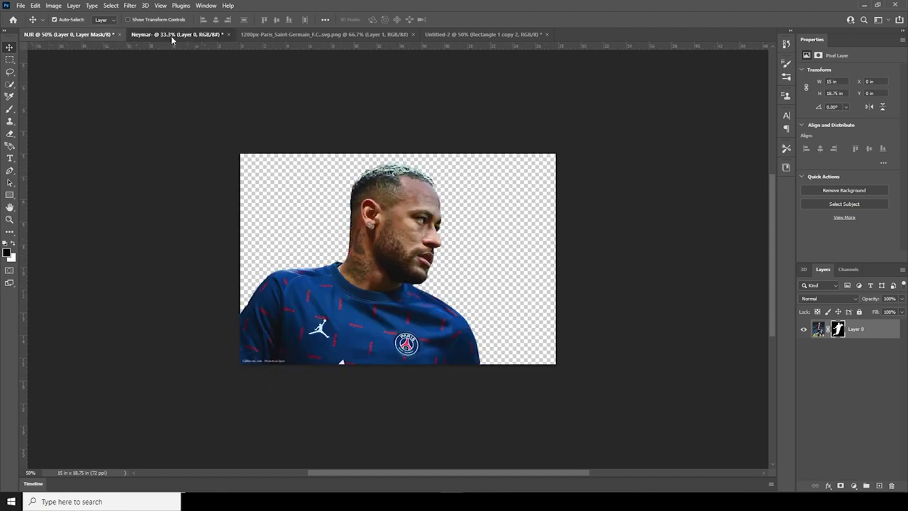
drag(397, 177, 418, 256)
click(840, 486)
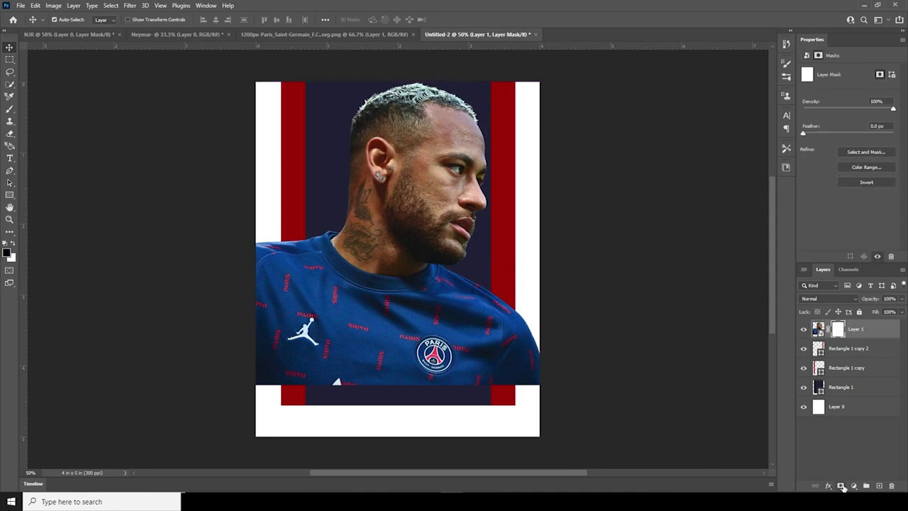
- Set up the Brush tool with a 675 px Dried Blood Splatters brush from the Watercolor Splatters set
key(b)
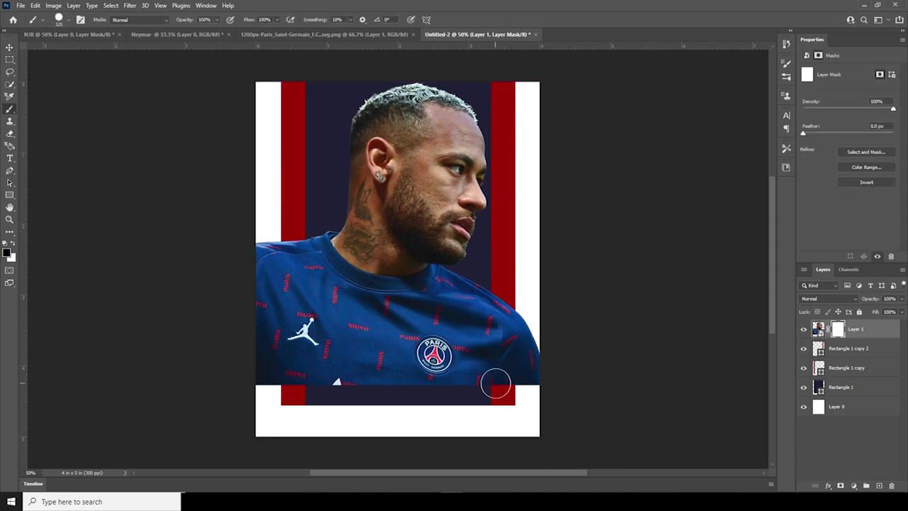
click(69, 21)
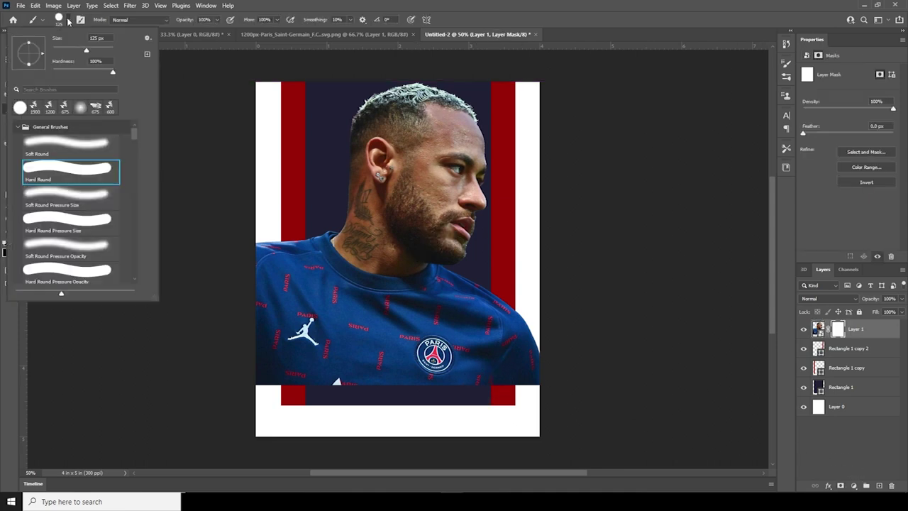
click(18, 127)
mouse_move(135, 140)
mouse_down()
mouse_move(134, 269)
mouse_move(134, 217)
mouse_up()
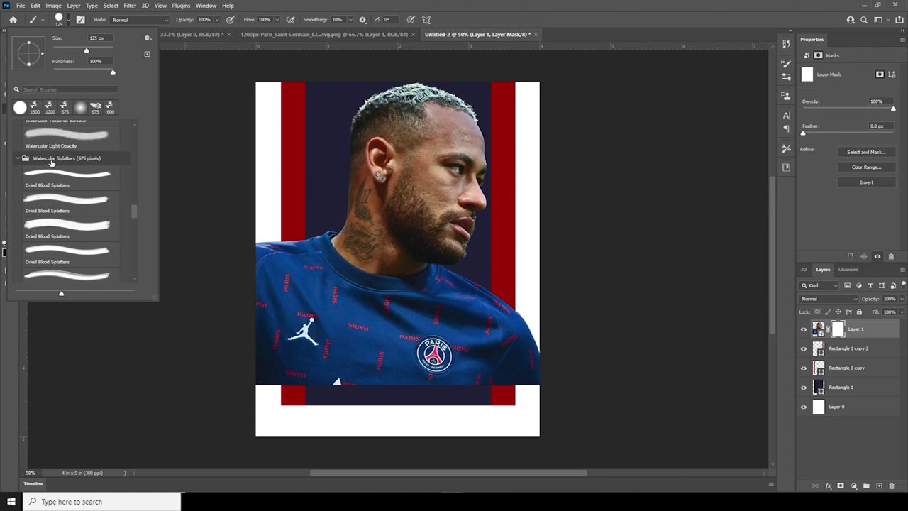
click(71, 184)
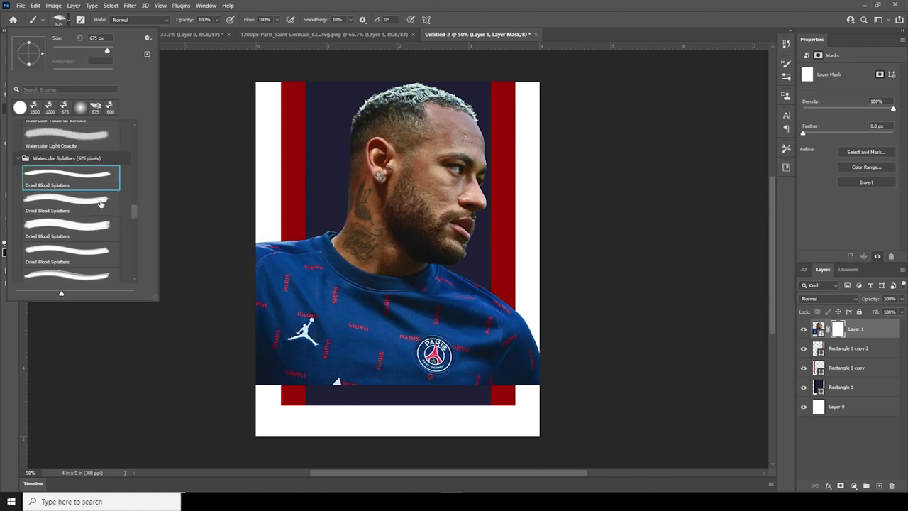
click(92, 231)
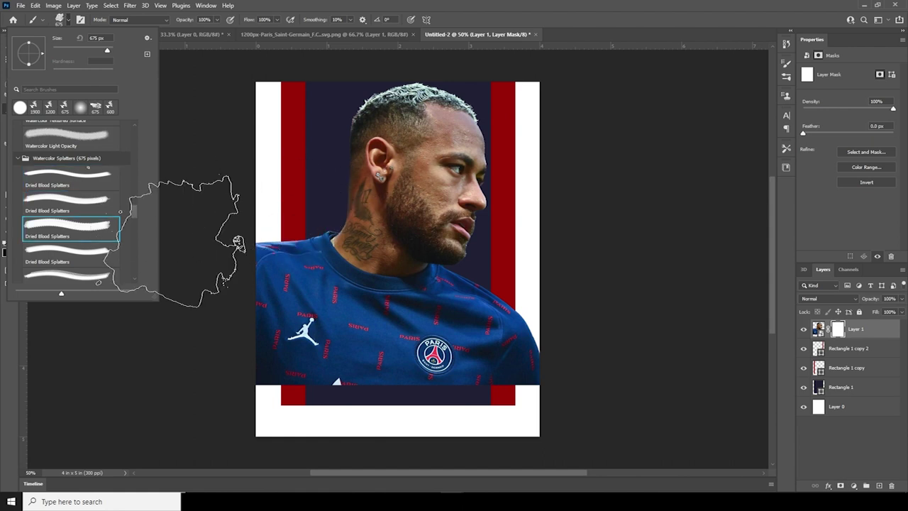
drag(134, 211, 137, 225)
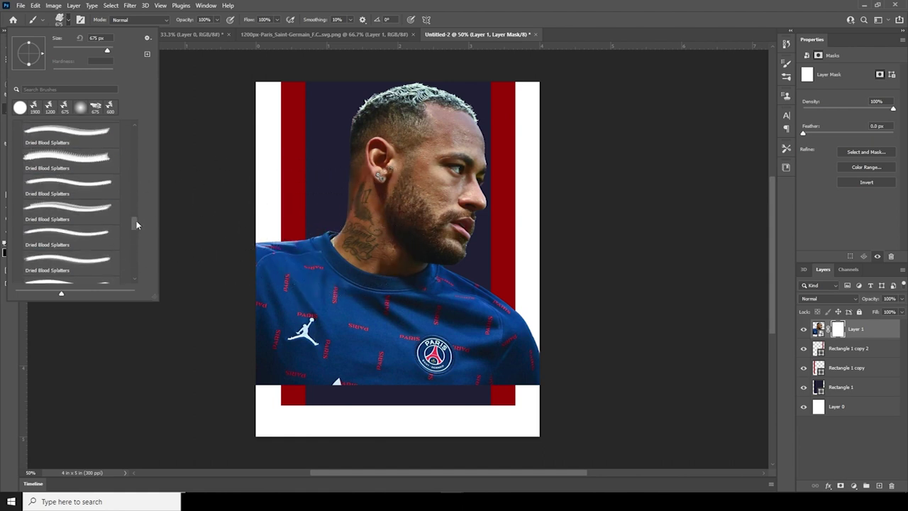
click(86, 186)
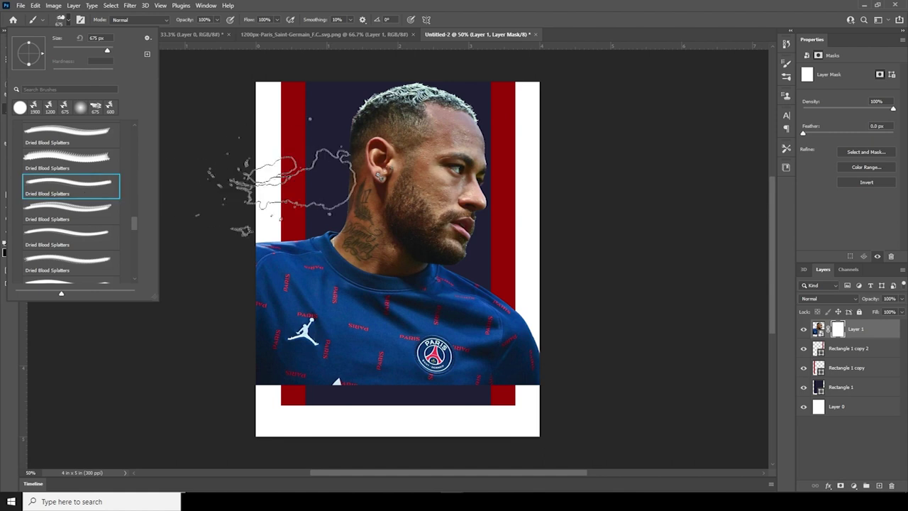
click(68, 214)
click(99, 260)
drag(137, 227, 137, 235)
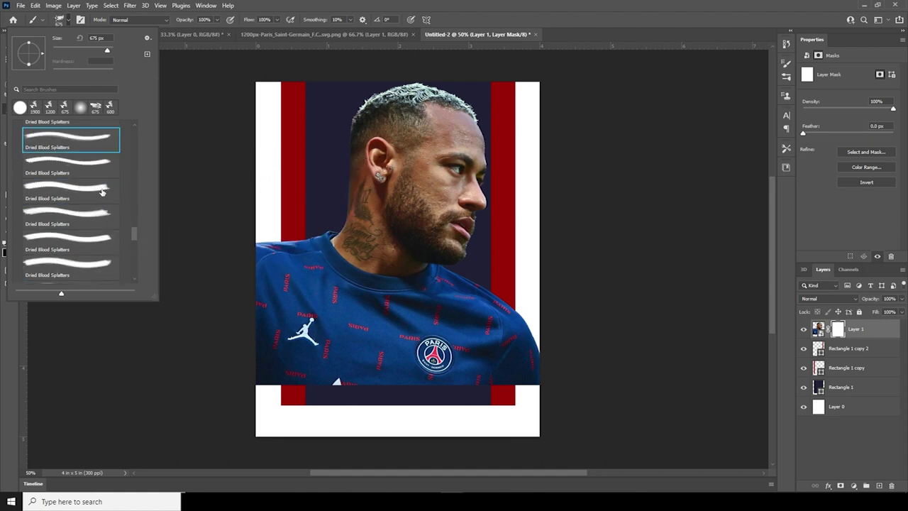
click(177, 292)
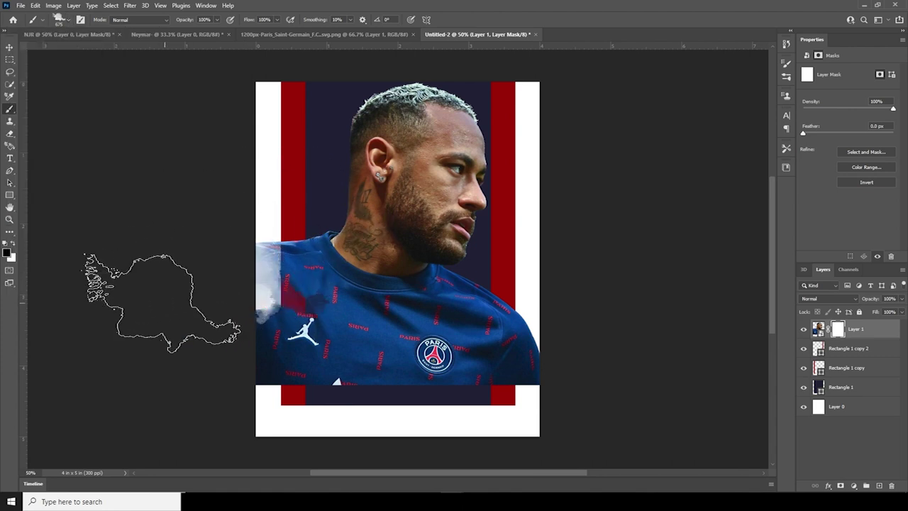
- Paint black splatters on the portrait's mask to fade the shoulders and lower shirt, restoring part of the shirt with white
click(261, 275)
click(253, 354)
mouse_move(247, 368)
mouse_down()
mouse_move(420, 414)
mouse_move(558, 359)
mouse_move(554, 390)
mouse_move(313, 385)
mouse_move(617, 421)
mouse_move(308, 316)
mouse_up()
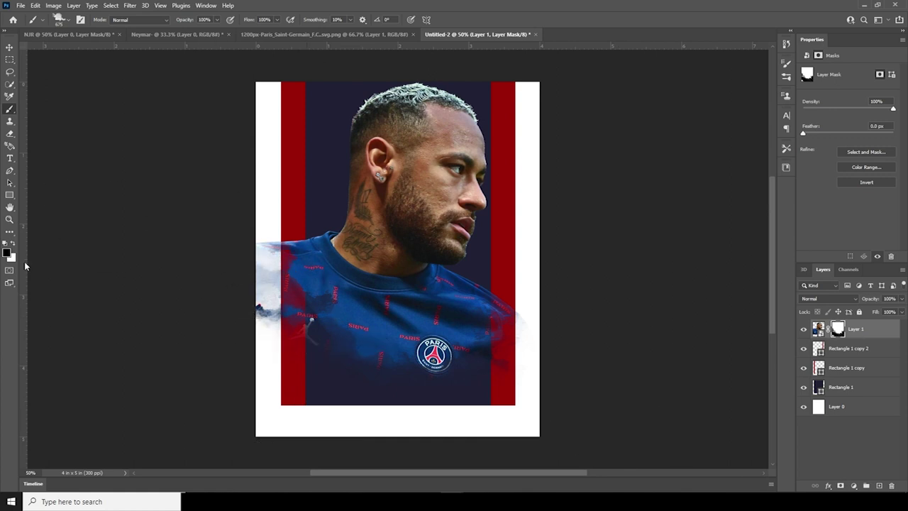
click(13, 243)
mouse_move(325, 249)
mouse_down()
mouse_move(329, 270)
mouse_move(389, 304)
mouse_up()
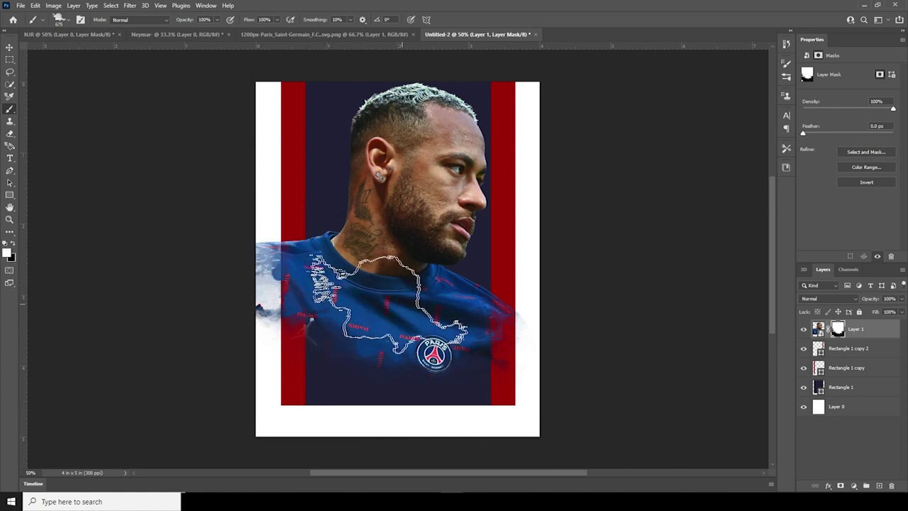
- Group the navy rectangle layer and the two red stripe layers
click(845, 348)
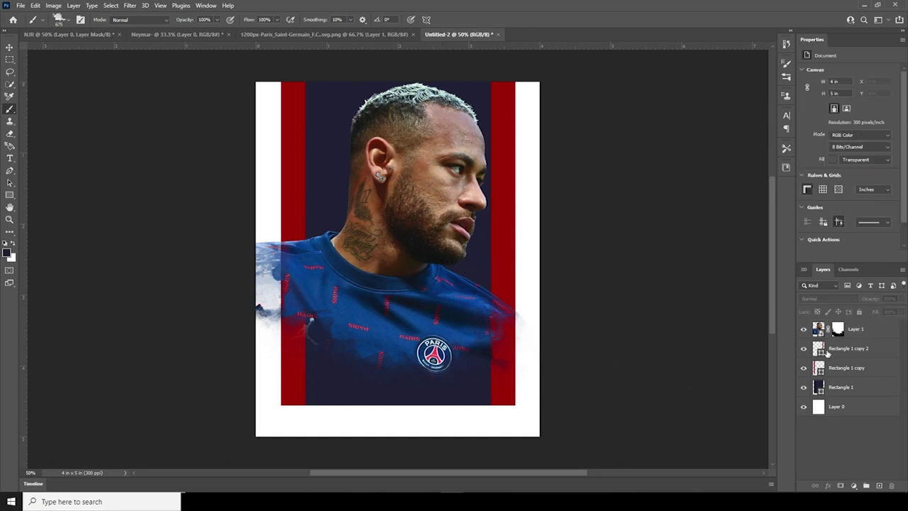
shift+click(842, 389)
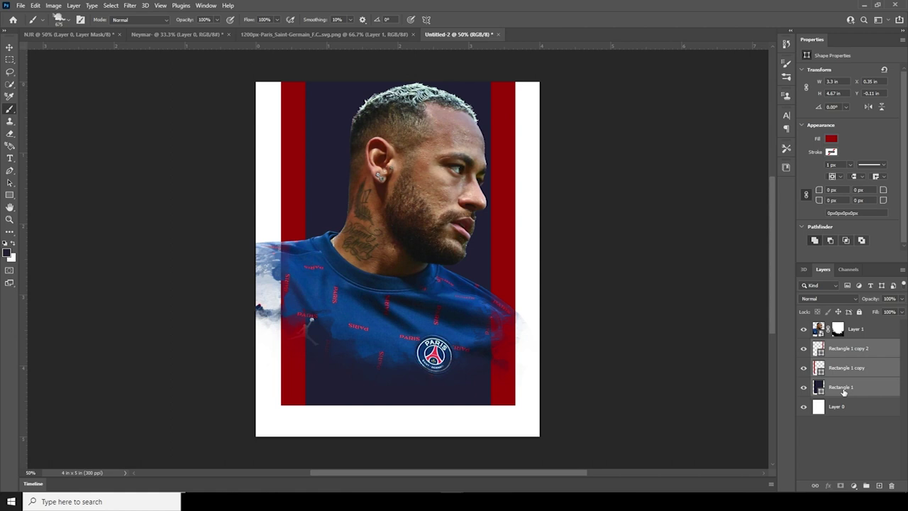
key(ctrl+g)
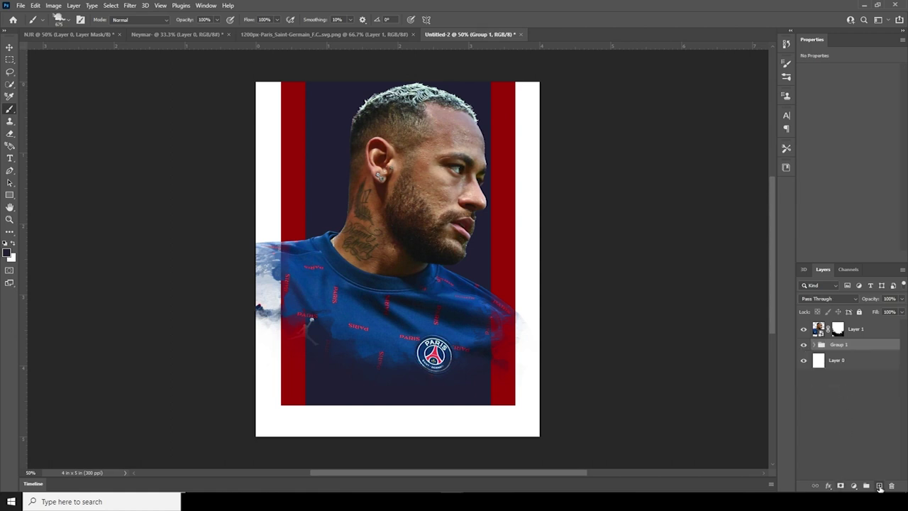
- Add a new layer clipped to the rectangle group and set the foreground color to light grey
click(879, 486)
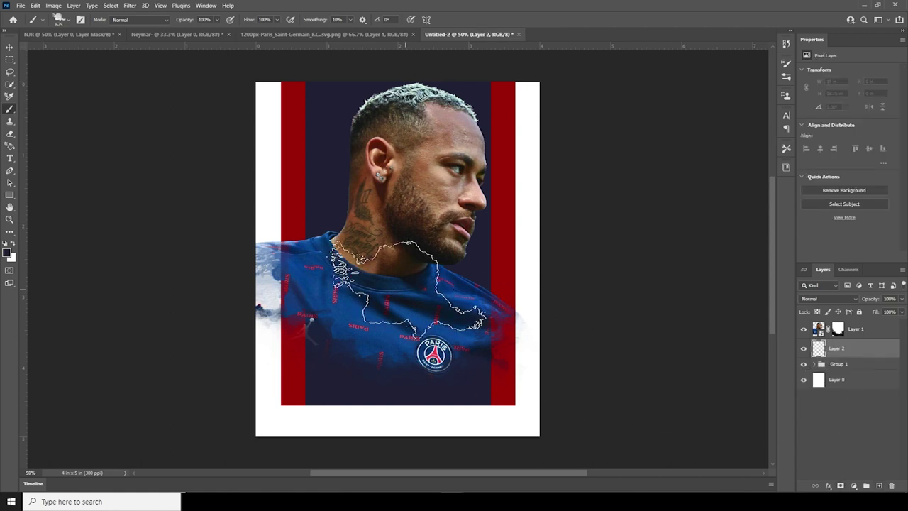
click(7, 253)
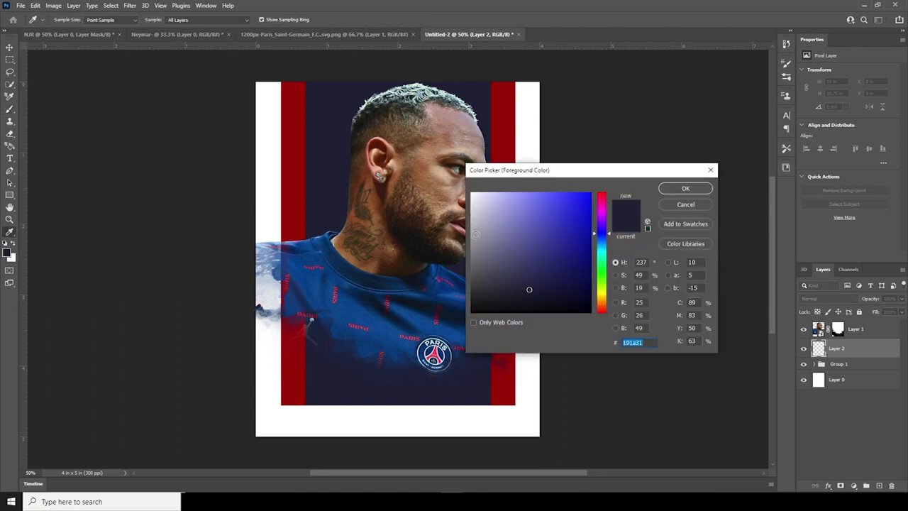
drag(475, 235, 469, 214)
click(673, 190)
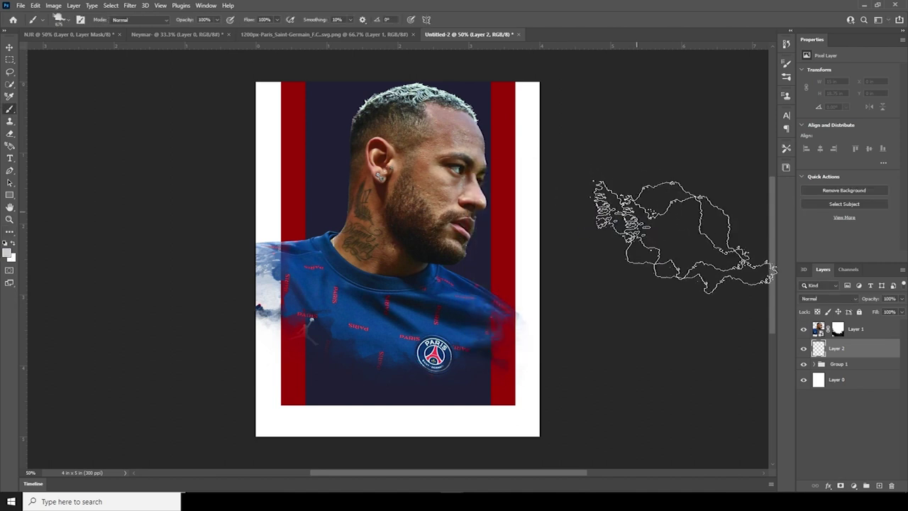
right_click(842, 351)
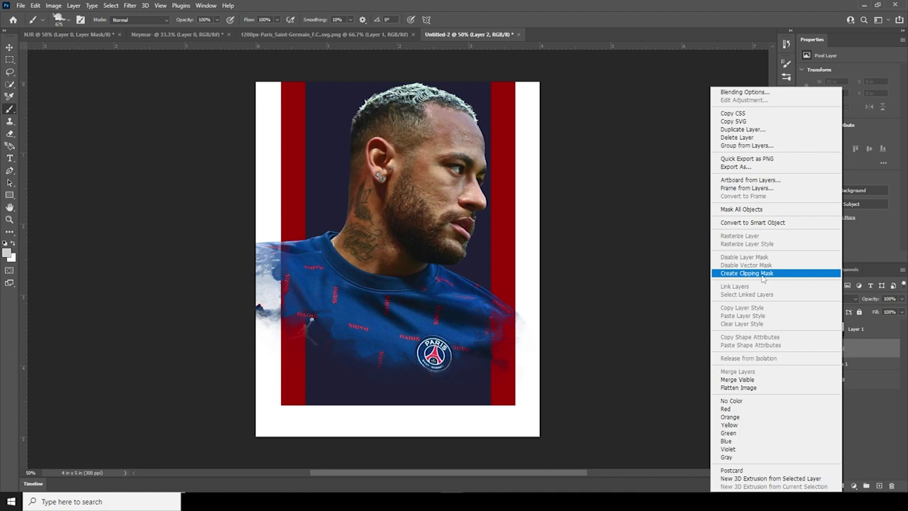
click(762, 276)
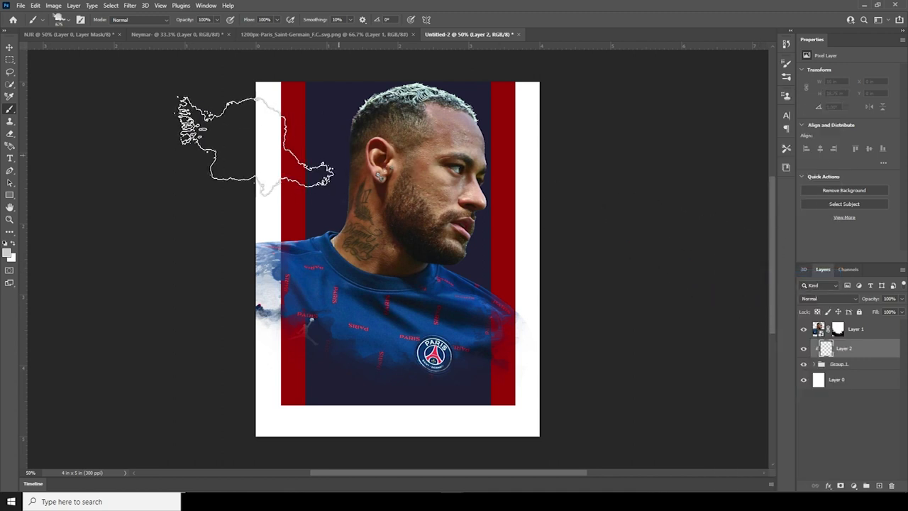
- Stamp light grey splatters on the clipped layer at the background's upper left corner and beside both shoulders, undoing one misplaced stamp
click(277, 107)
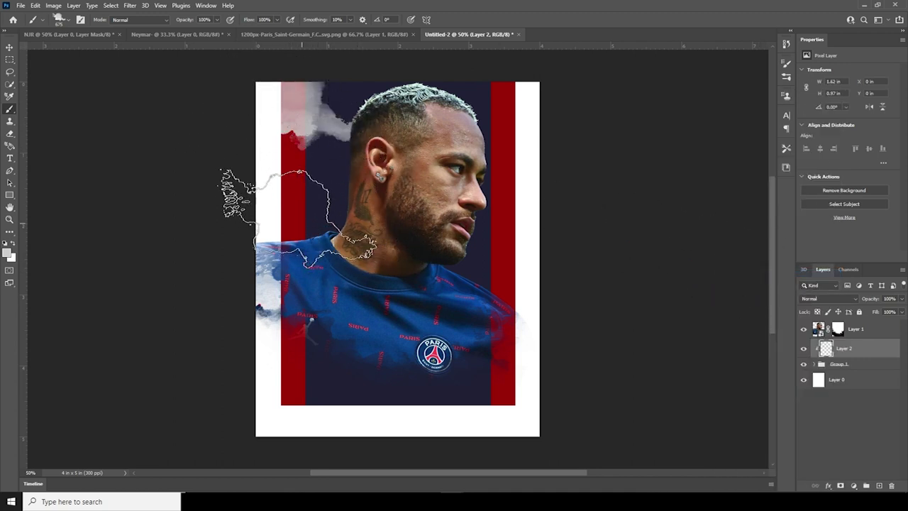
click(519, 288)
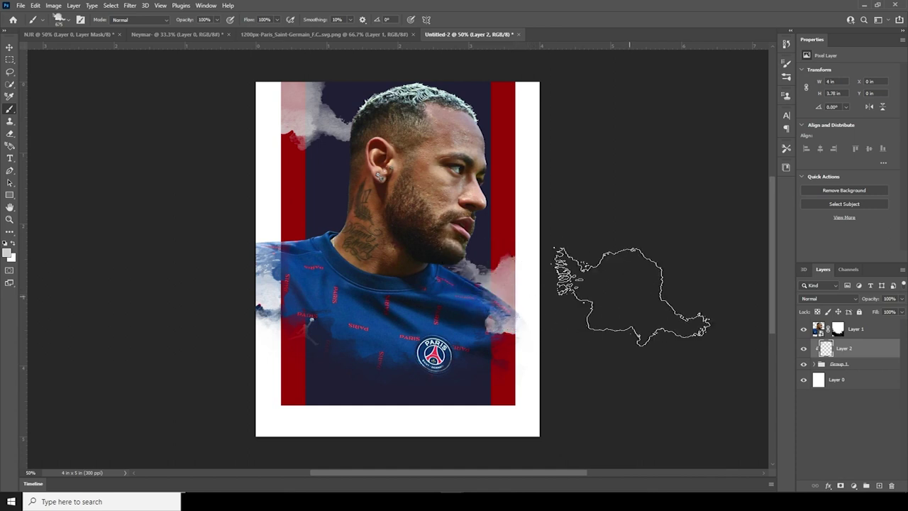
click(571, 247)
key(ctrl+z)
click(318, 247)
- Enlarge the splatter brush to 1500 px and stamp a large light grey texture behind the head at the upper right
key(bracketright)
key(bracketright)
key(bracketright)
key(bracketright)
key(bracketright)
key(bracketright)
key(bracketright)
key(bracketright)
key(bracketright)
click(497, 140)
- Erase parts of the light grey texture at the background's upper right and along the right red stripe with the 675 px splatter brush
click(9, 134)
click(68, 20)
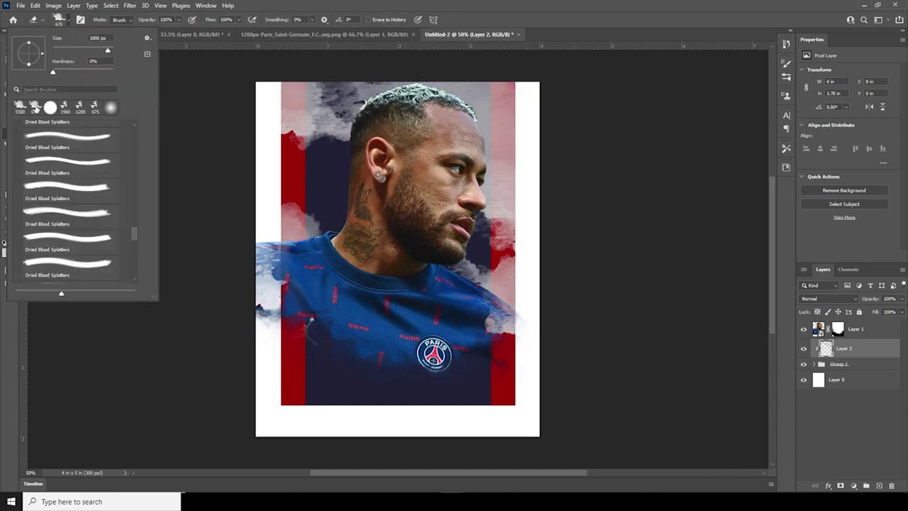
click(512, 119)
click(491, 181)
click(282, 135)
click(501, 90)
- Add a layer mask to the rectangle group and break up the background's left edge with black splatter stamps
click(819, 364)
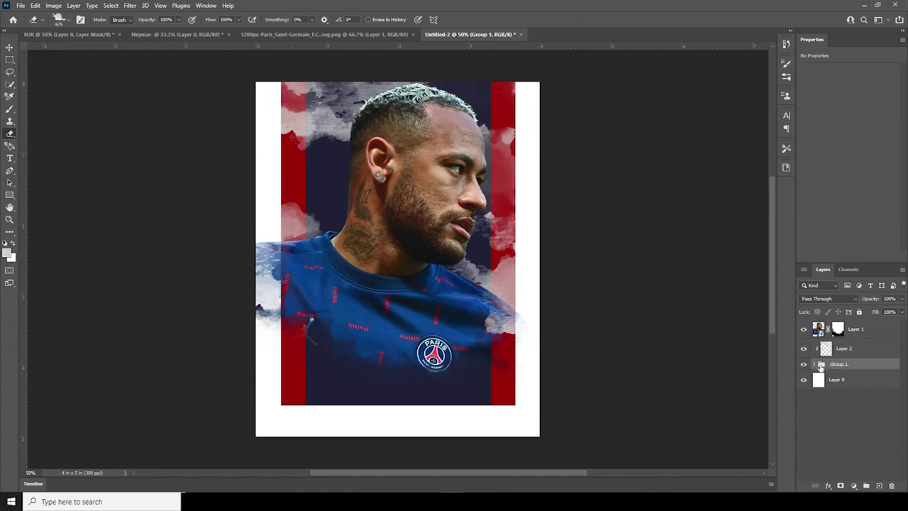
click(840, 486)
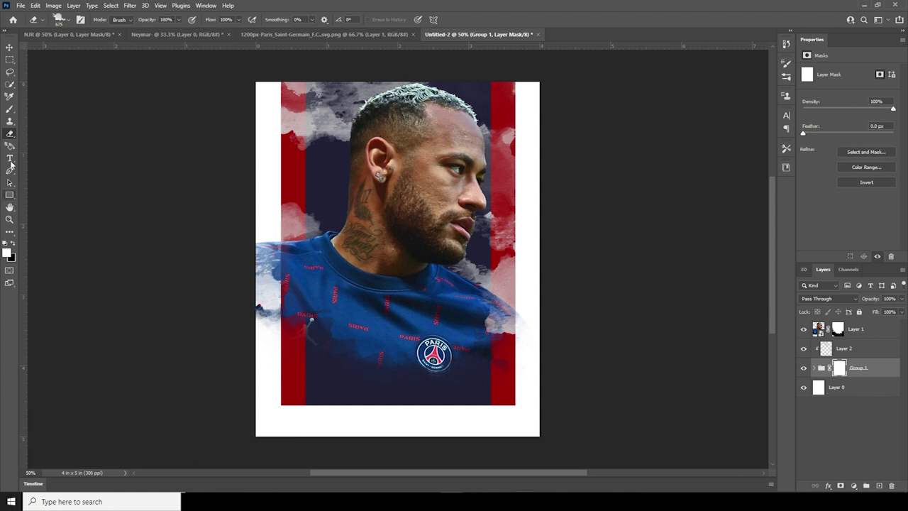
key(b)
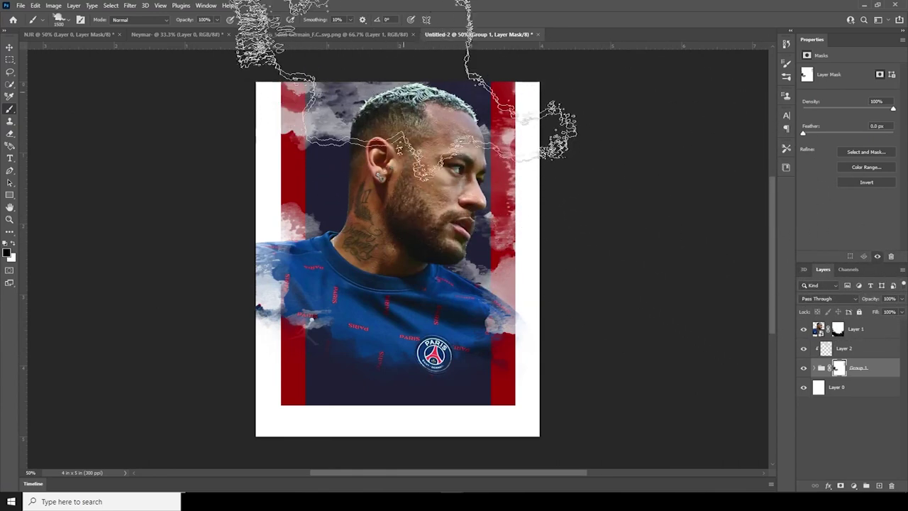
- Rotate the 1500 px splatter brush tip to -154° and undo the last stamp on the group mask
click(65, 19)
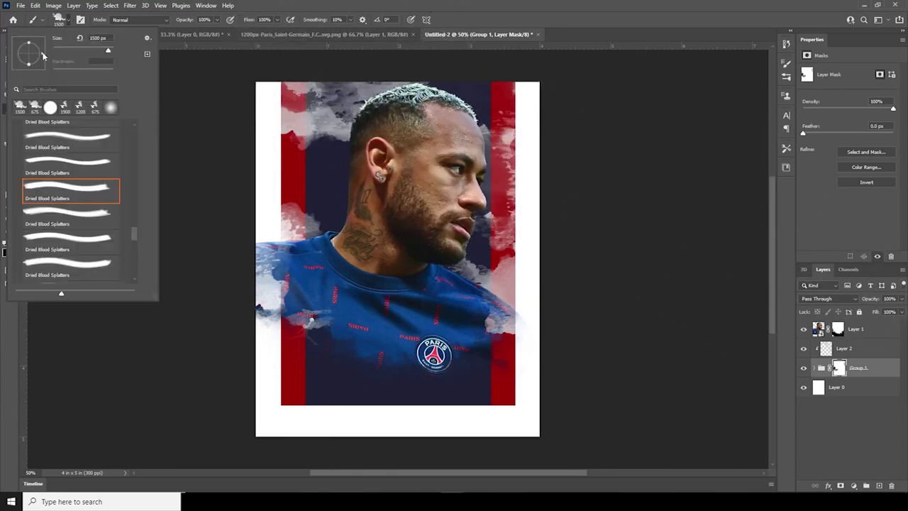
key(Return)
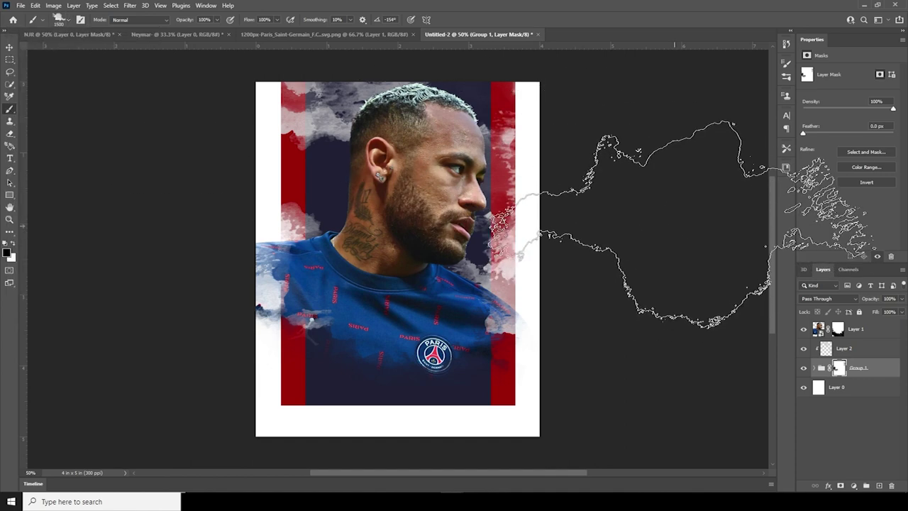
key(ctrl+z)
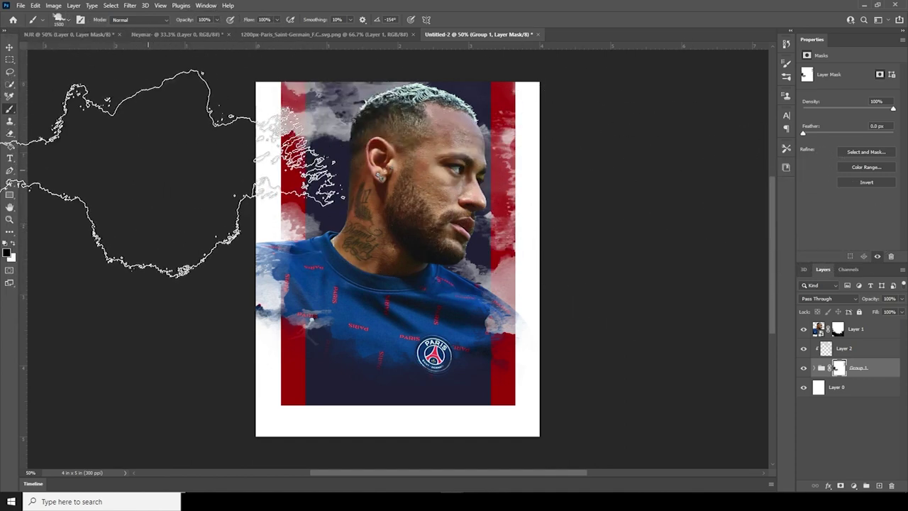
- Open the Camera Raw Filter on the large portrait layer and set Texture to +83 and Clarity to +92
ctrl+click(365, 204)
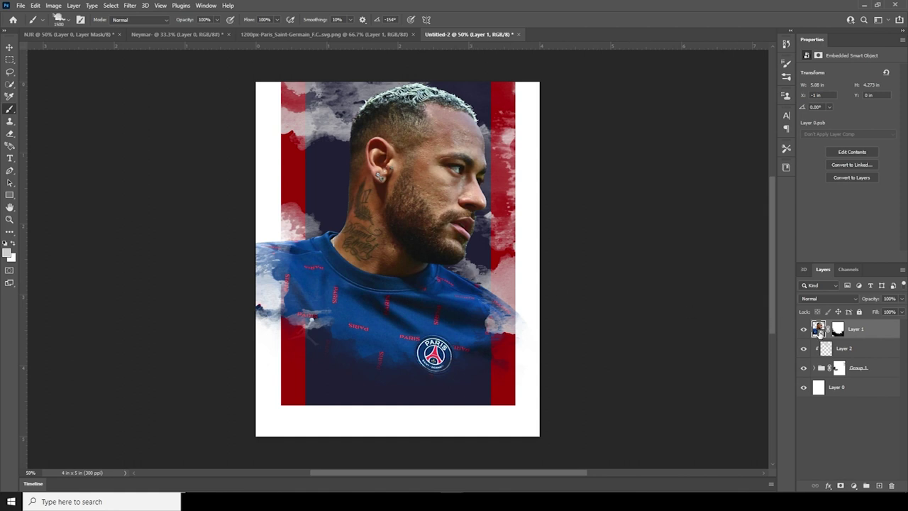
click(131, 6)
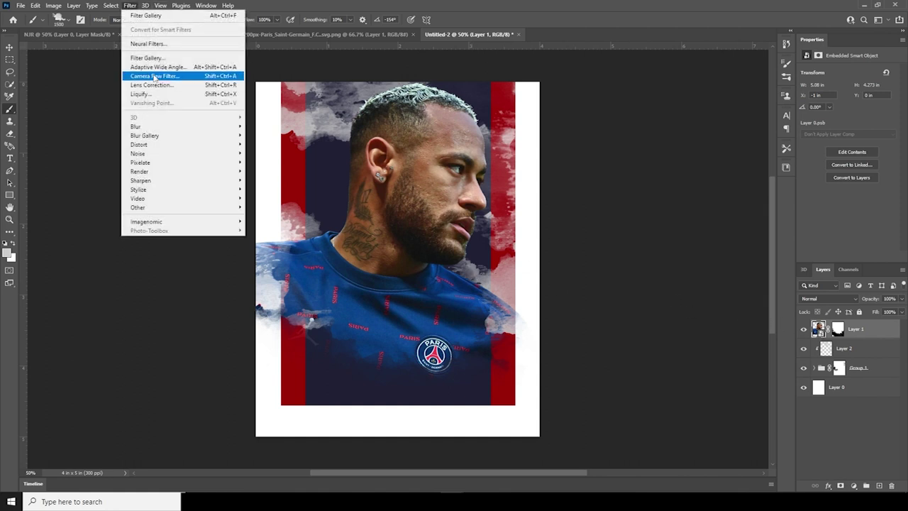
click(145, 74)
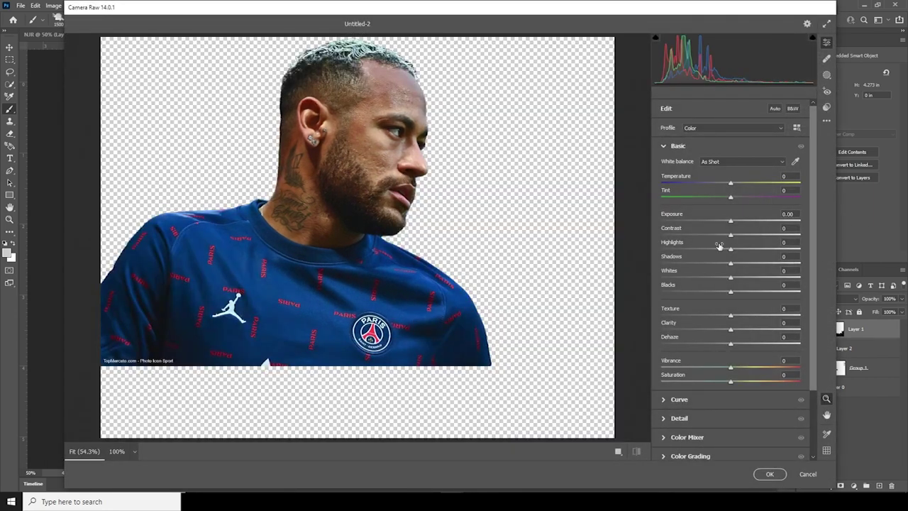
click(788, 315)
drag(783, 329, 795, 330)
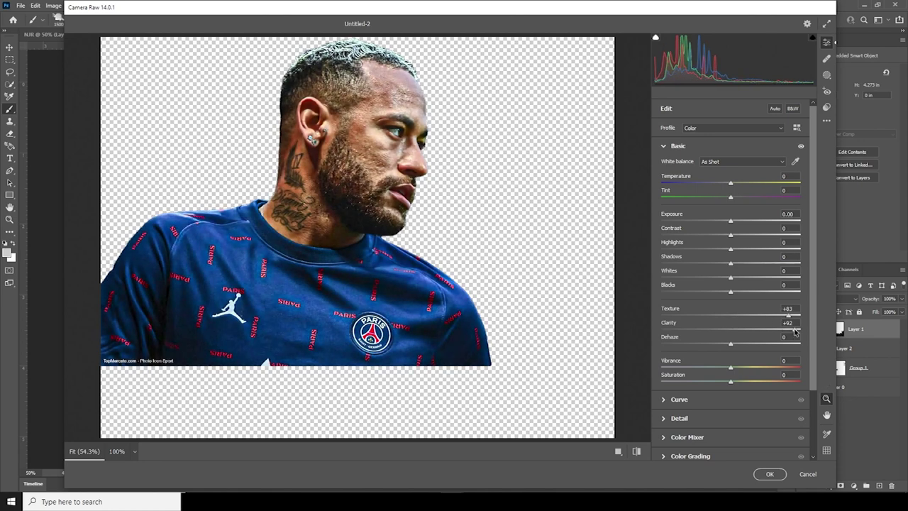
- Set the portrait's Highlights to -100 and Shadows to +68 in the Camera Raw Filter
click(663, 250)
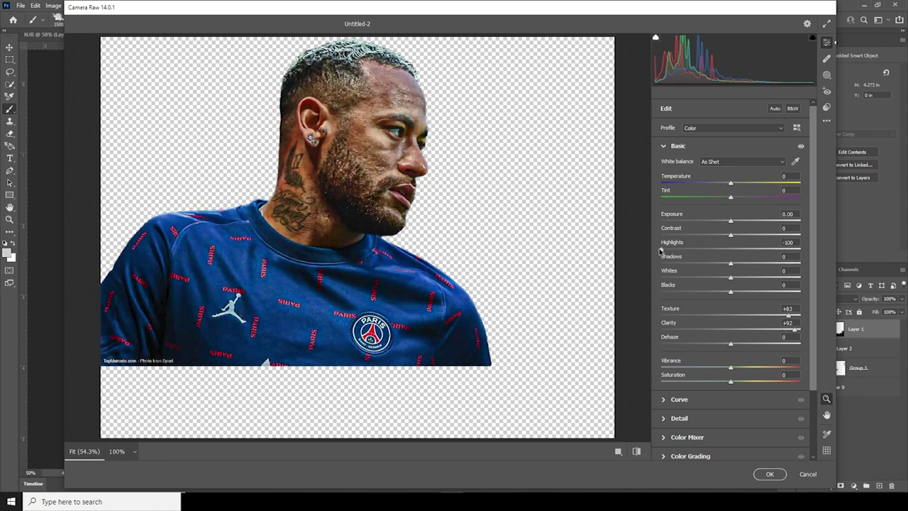
click(776, 263)
drag(779, 263, 781, 264)
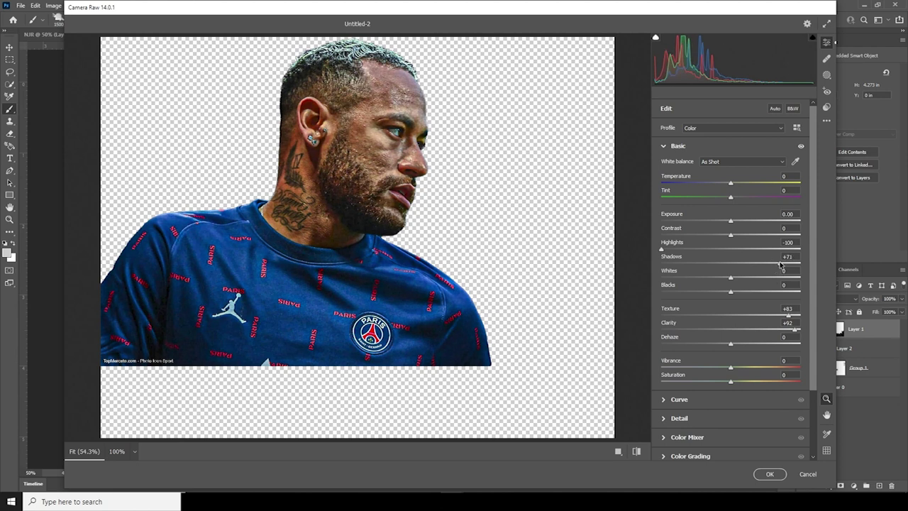
- Make the portrait black and white with Saturation -100, raise Exposure to +0.20, and apply the Camera Raw Filter
scroll(812, 319, down, 3)
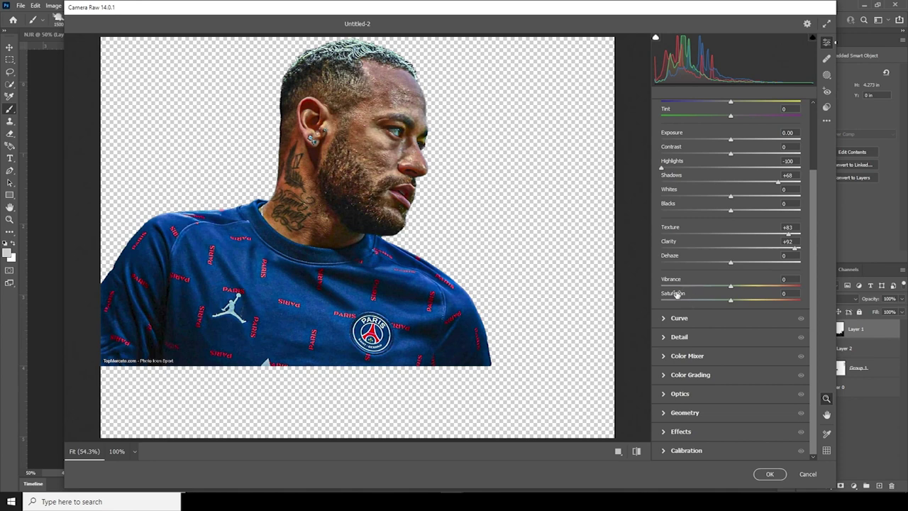
drag(703, 303, 639, 306)
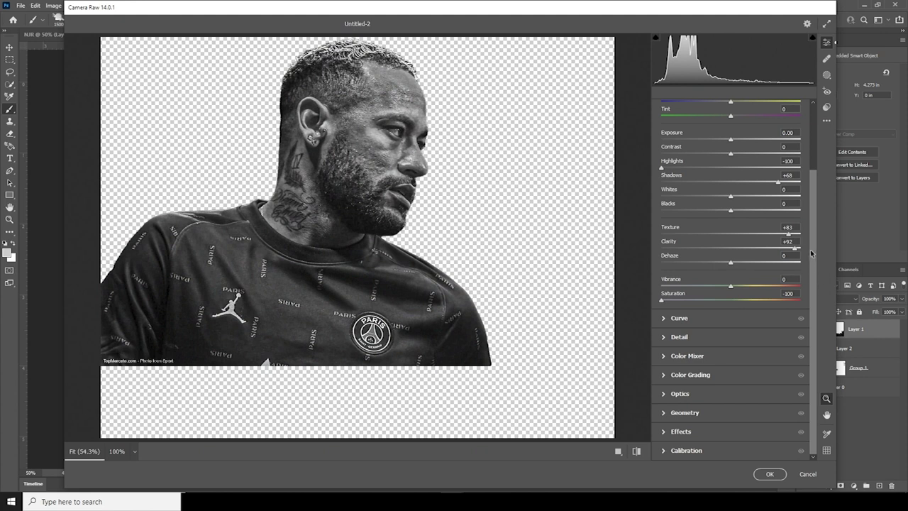
scroll(812, 235, up, 2)
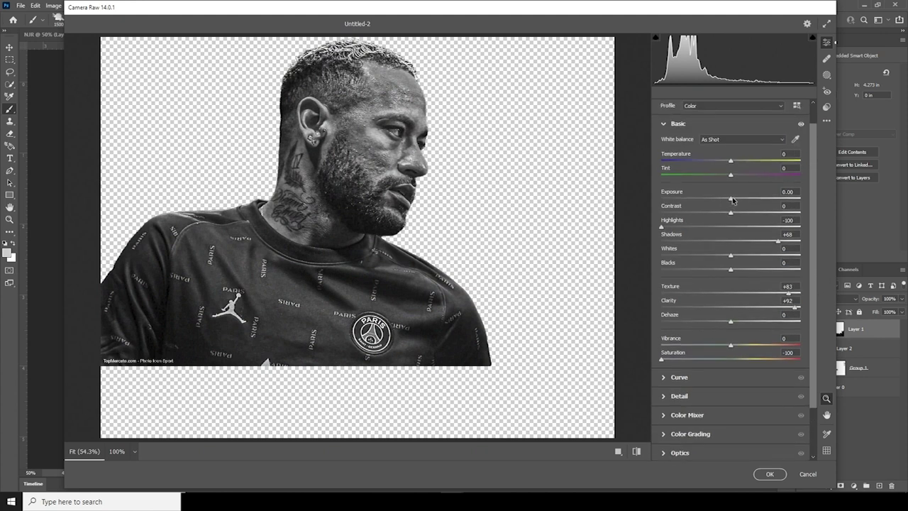
drag(731, 201, 734, 201)
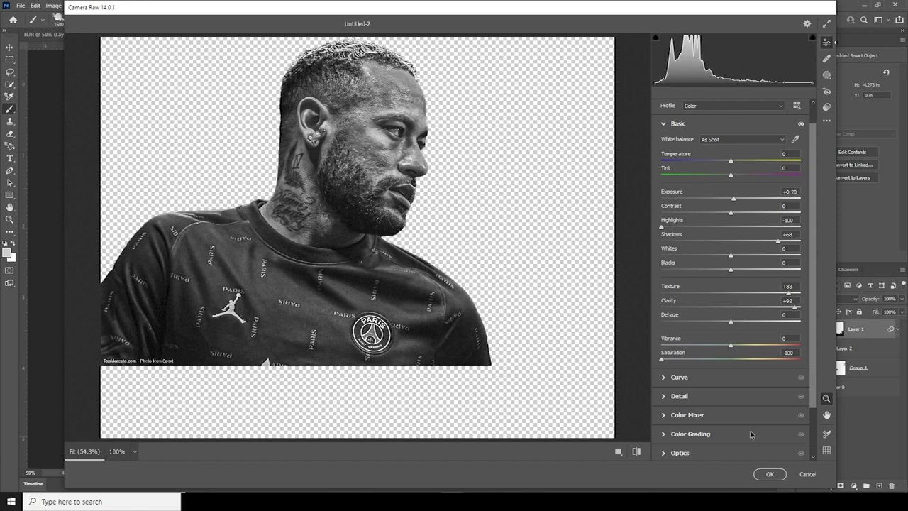
click(770, 474)
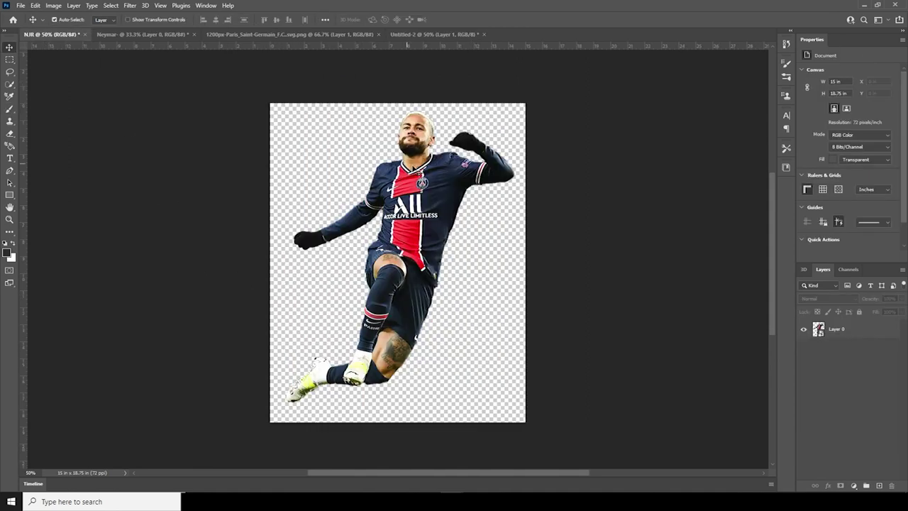
- Bring the full-body player cutout from the NJR document into the poster, scale it to 14.89%, and place it at the lower centre
drag(418, 174, 419, 288)
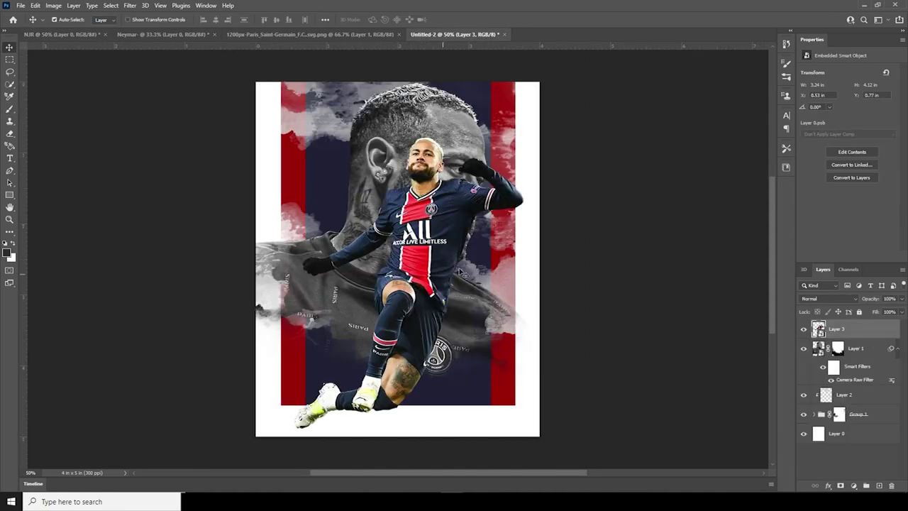
drag(469, 262, 469, 264)
key(ctrl+t)
drag(523, 138, 450, 294)
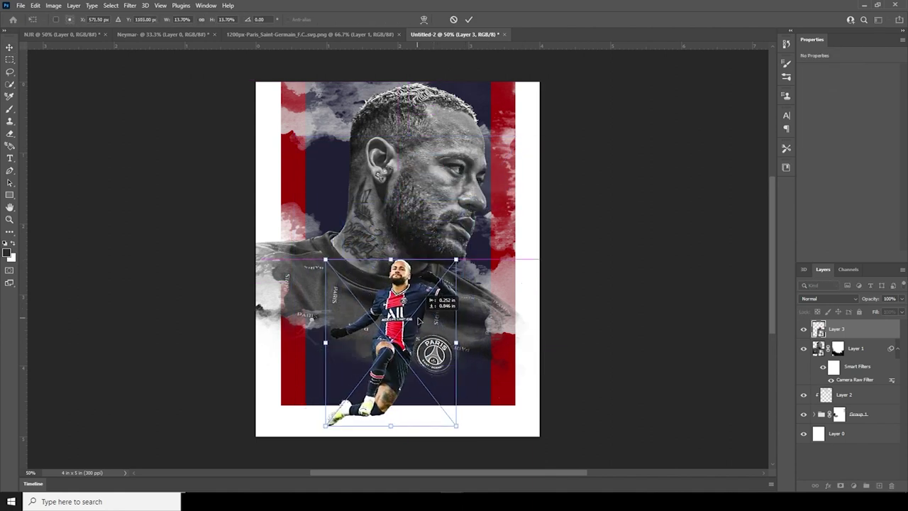
drag(456, 259, 462, 252)
drag(408, 304, 406, 300)
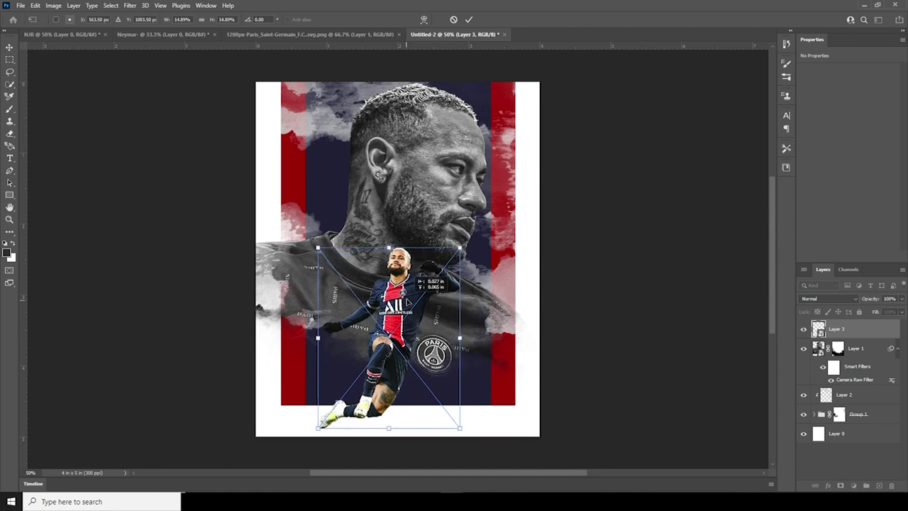
key(Return)
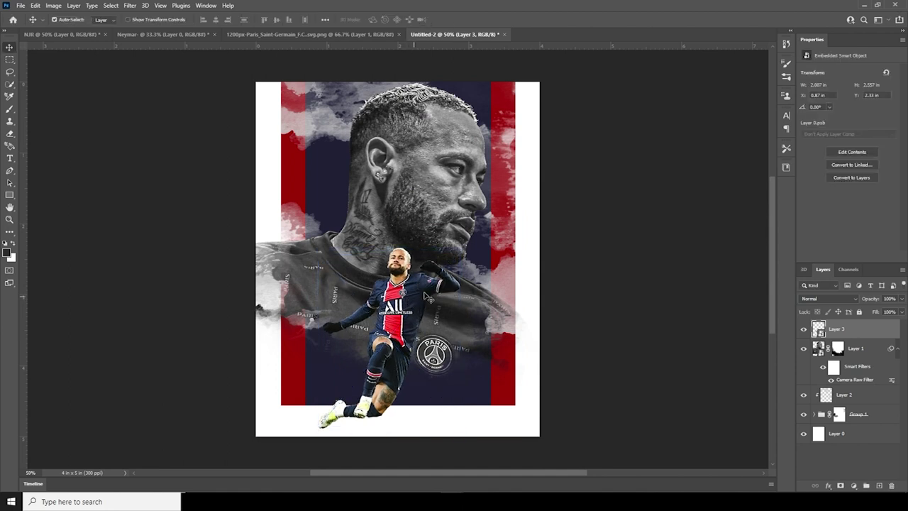
- Stamp a dark grey (#1d1d1d) splatter at 800 px on a new layer over the full-body player
click(879, 485)
key(b)
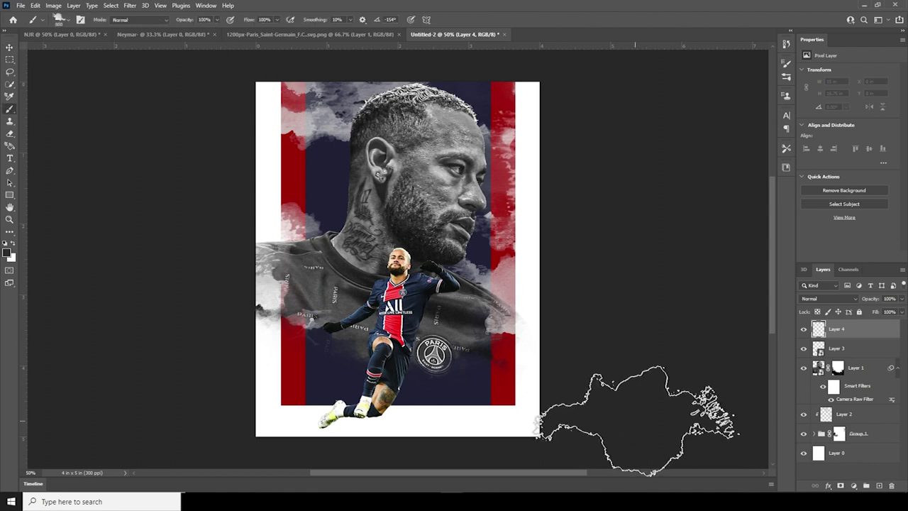
click(7, 253)
drag(475, 295, 472, 298)
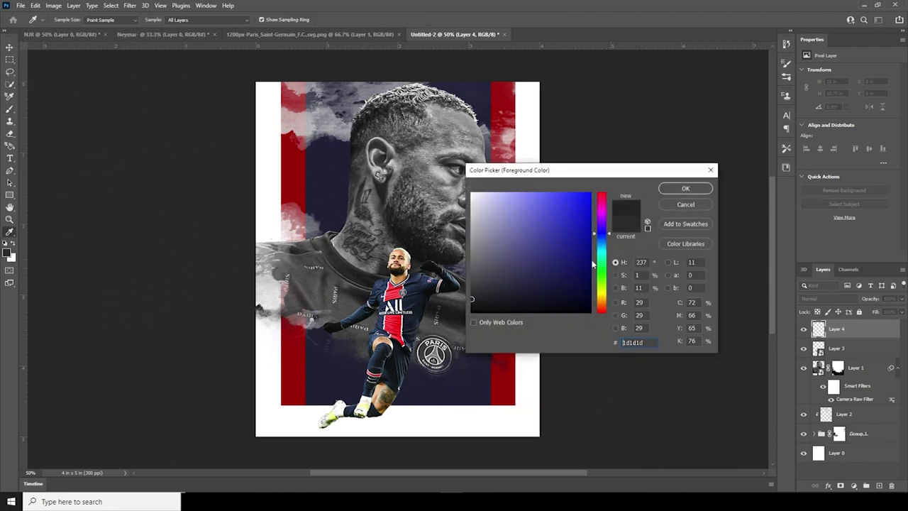
click(685, 187)
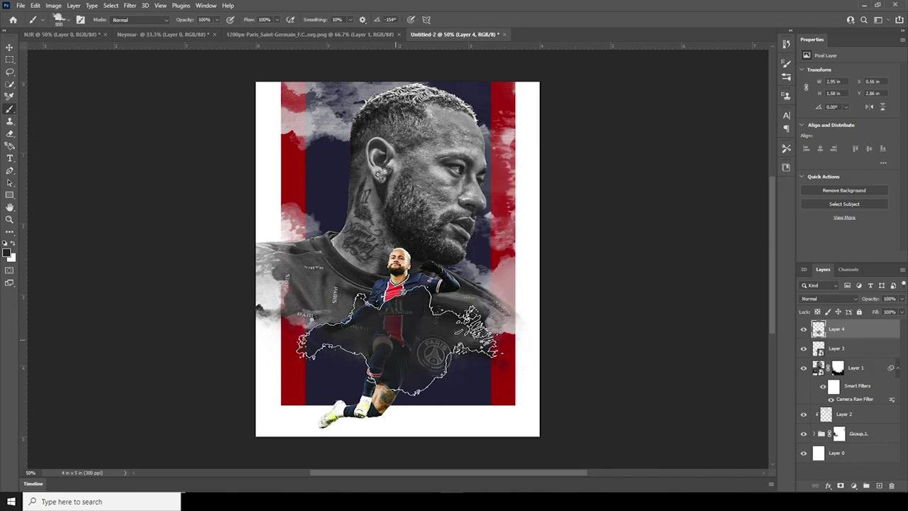
- Move the dark splatter layer below the full-body player and squash it to 10.55% height as a ground shadow under his feet
drag(828, 333, 826, 355)
key(ctrl+t)
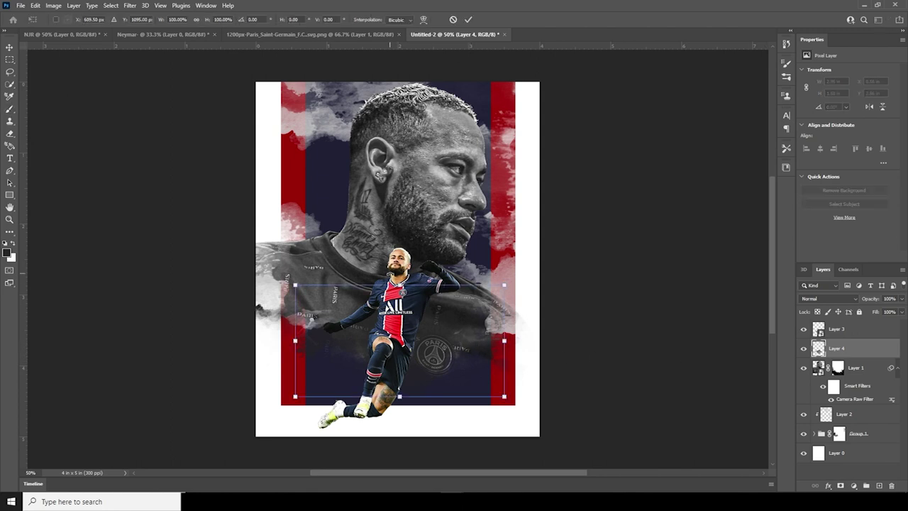
drag(398, 285, 380, 420)
key(Return)
- Add a new layer above the full-body player and clip it to the player layer
key(b)
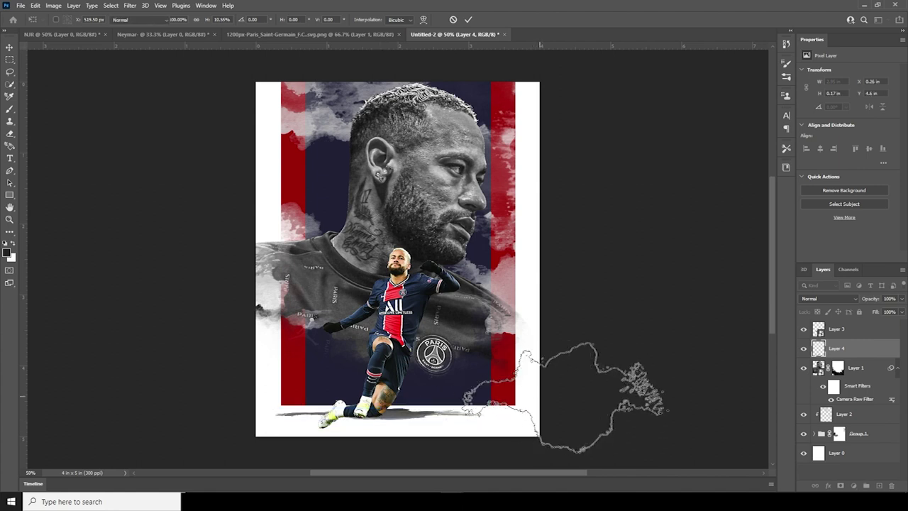
click(829, 334)
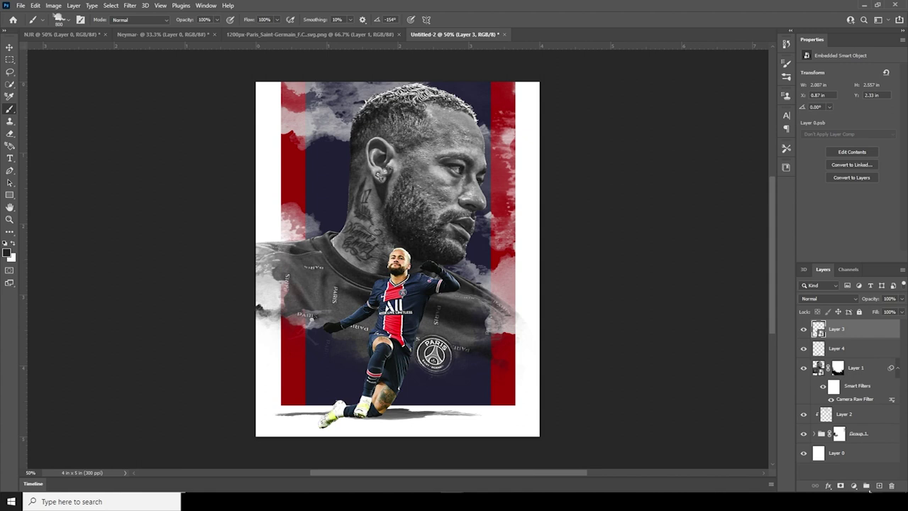
click(878, 485)
right_click(846, 335)
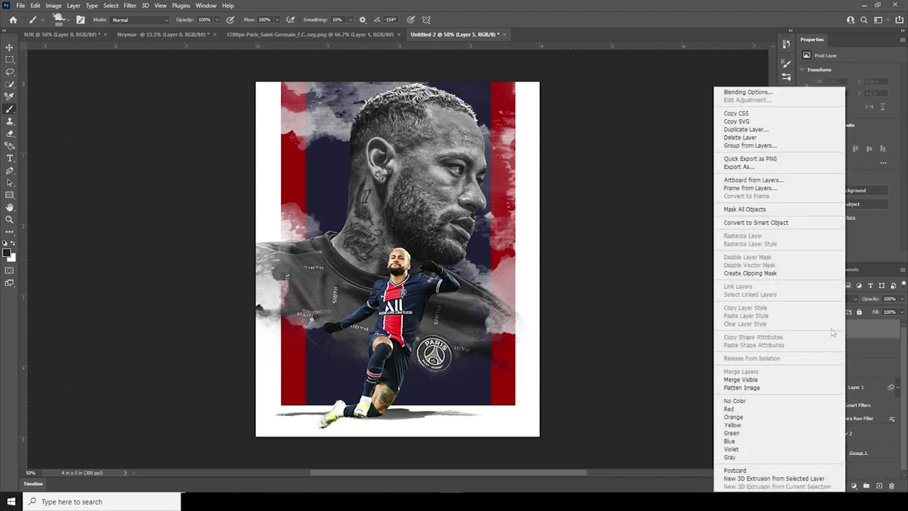
click(757, 272)
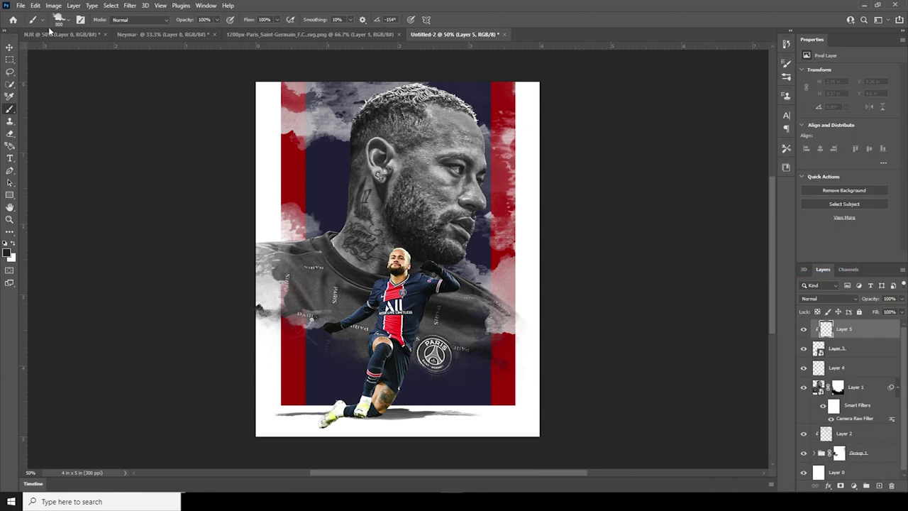
- Switch to a soft round brush and reduce its size to 90 px for shading the player's legs
click(69, 21)
scroll(135, 231, up, 5)
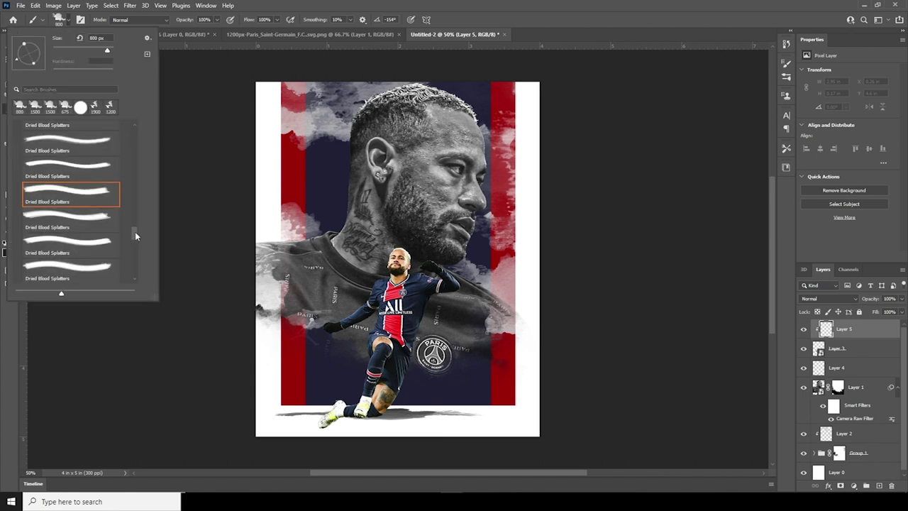
click(18, 127)
double_click(46, 145)
key(ctrl+plus)
key(ctrl+plus)
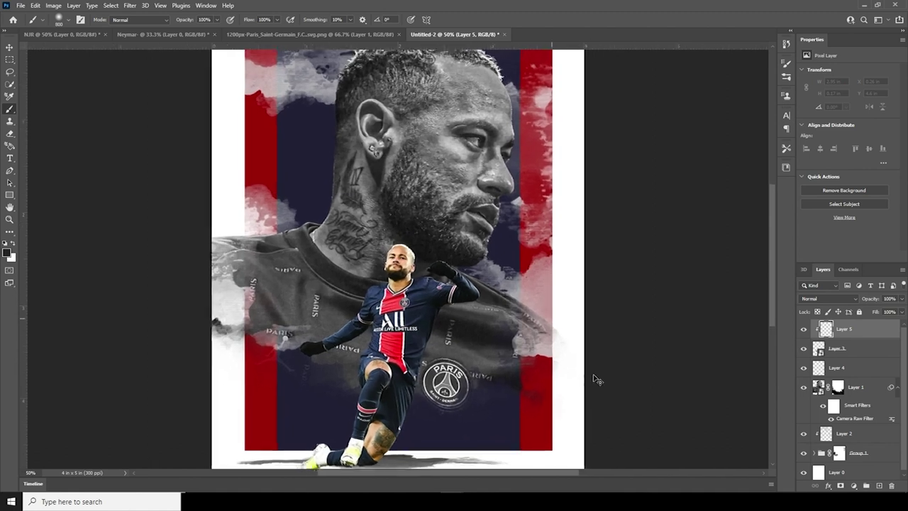
drag(429, 464, 443, 204)
key(bracketleft)
key(bracketleft)
key(bracketleft)
key(bracketleft)
key(bracketleft)
key(bracketleft)
key(bracketleft)
key(bracketleft)
key(bracketleft)
key(bracketleft)
key(bracketleft)
key(bracketleft)
key(bracketleft)
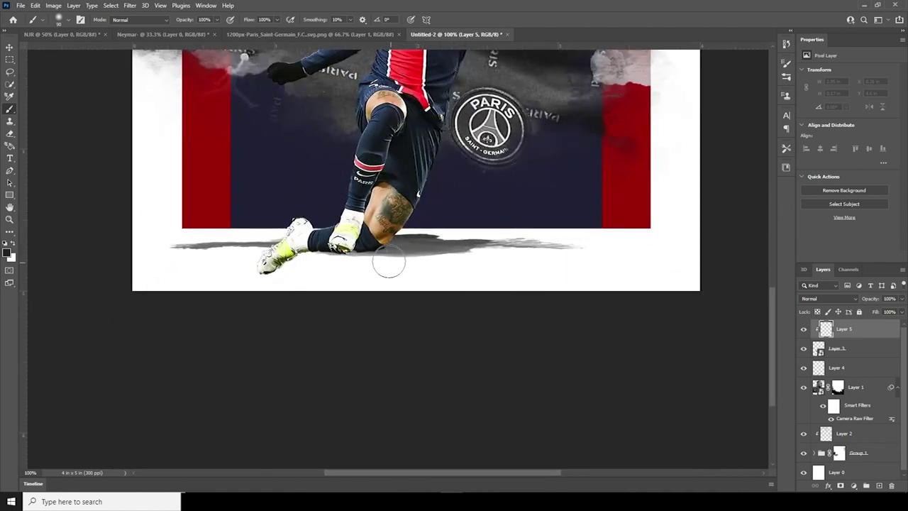
- Paint soft dark shading along the full-body player's lower legs and boots, reducing the brush to 40 px for the smaller areas
mouse_move(373, 264)
mouse_down()
mouse_move(403, 240)
mouse_move(418, 244)
mouse_up()
key(bracketleft)
key(bracketleft)
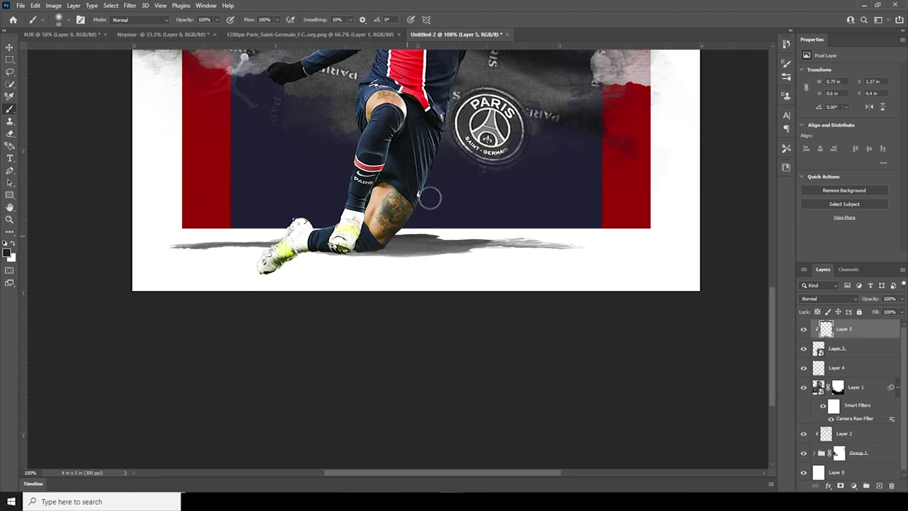
drag(430, 199, 373, 262)
key(bracketleft)
key(bracketleft)
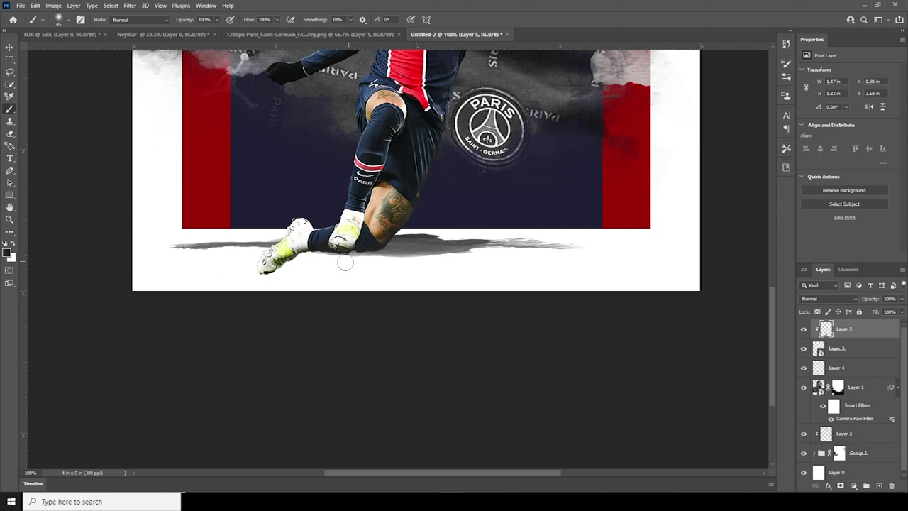
scroll(558, 248, down, 4)
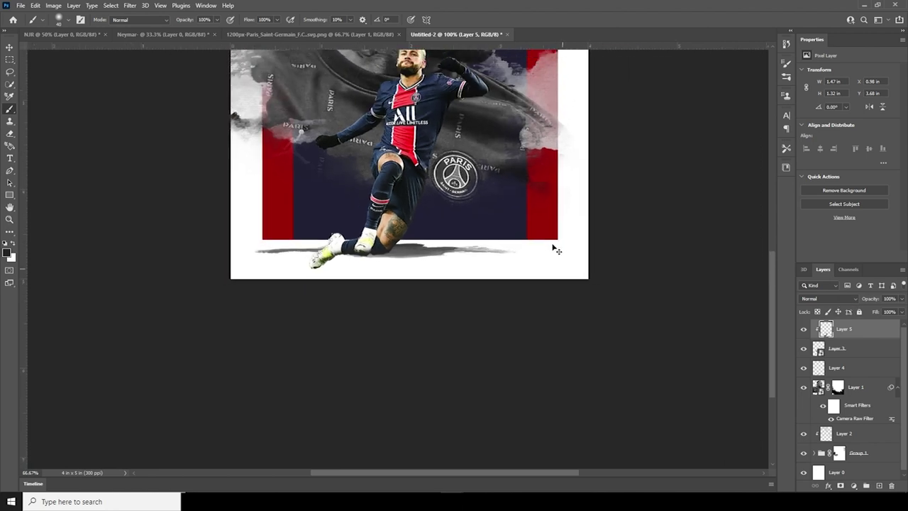
- Select the full-body player layer and apply the Camera Raw Filter to it
key(alt+bracketleft)
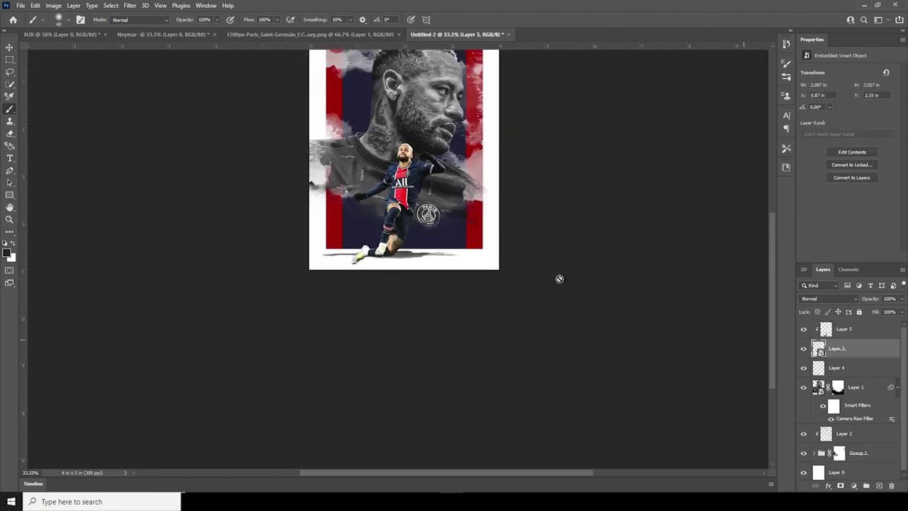
click(132, 5)
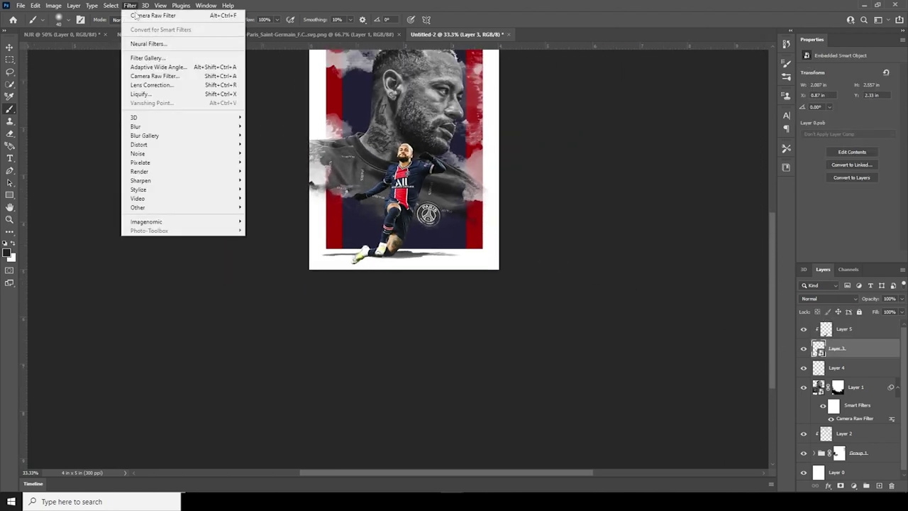
click(157, 76)
- Apply the Halftone Pattern filter to the portrait copy with size 2, contrast 1 and the Dot pattern type
click(651, 89)
click(665, 91)
click(652, 90)
click(668, 176)
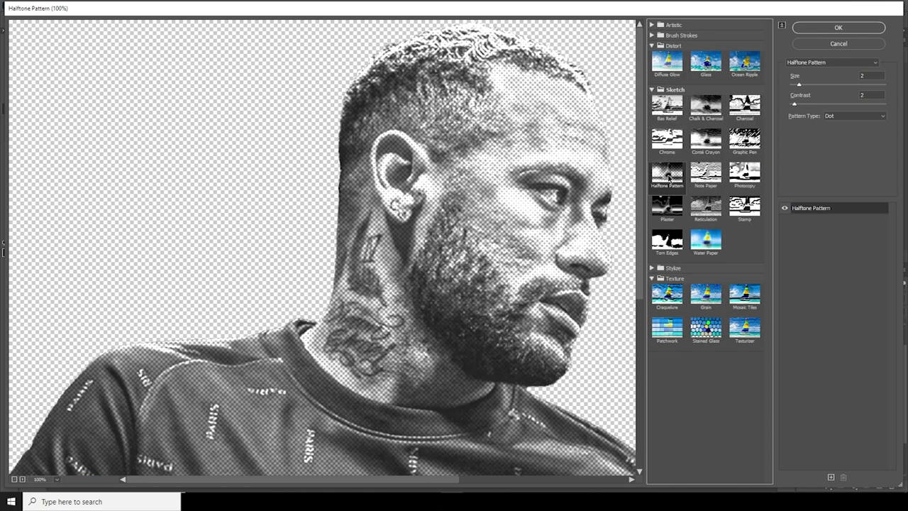
click(803, 86)
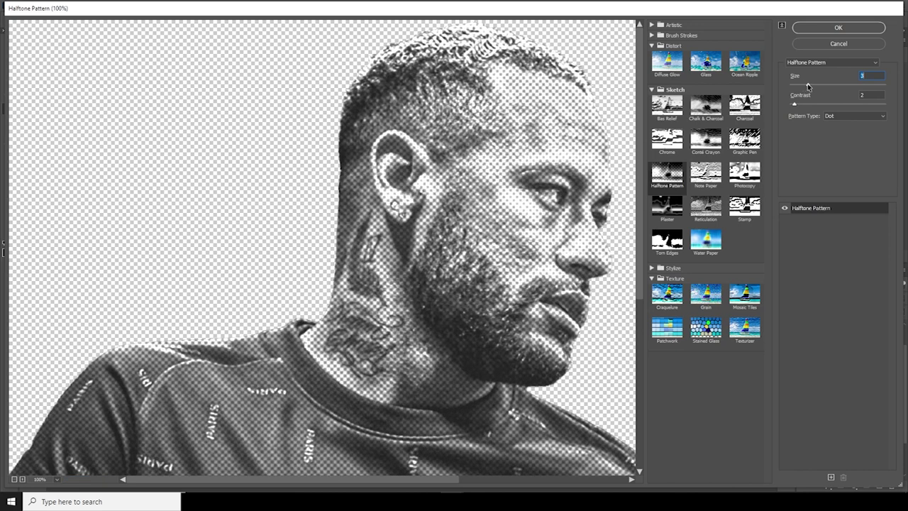
drag(812, 85, 801, 85)
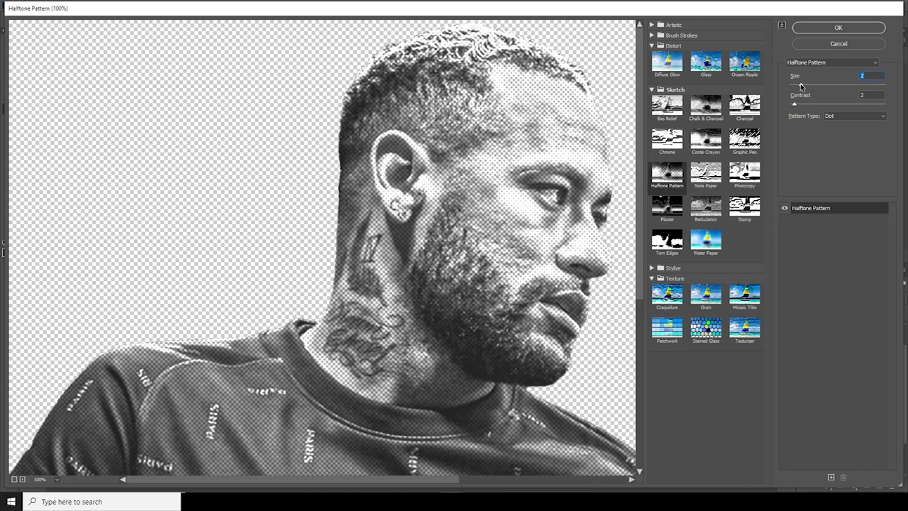
click(796, 105)
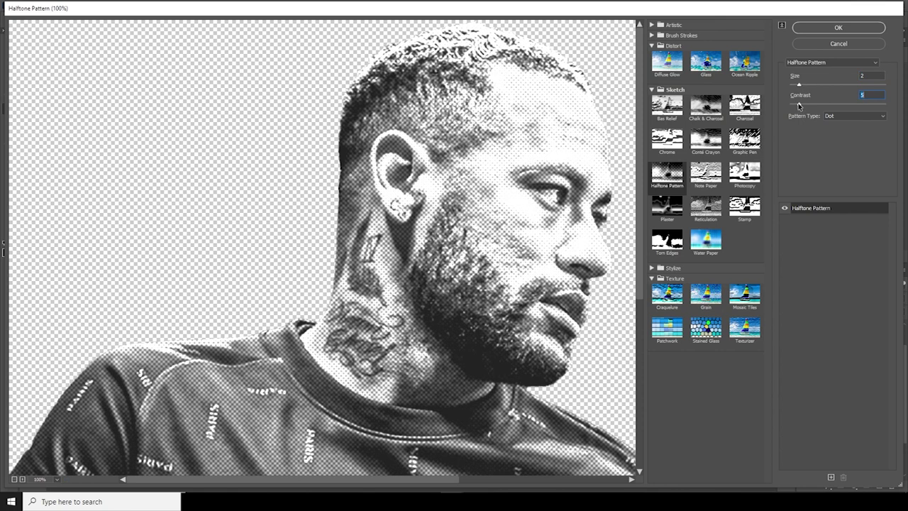
drag(795, 105, 793, 106)
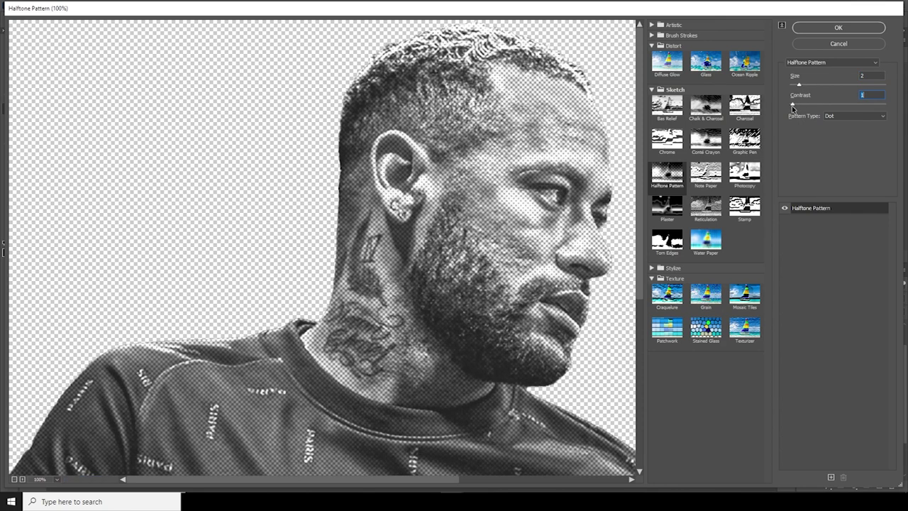
click(813, 28)
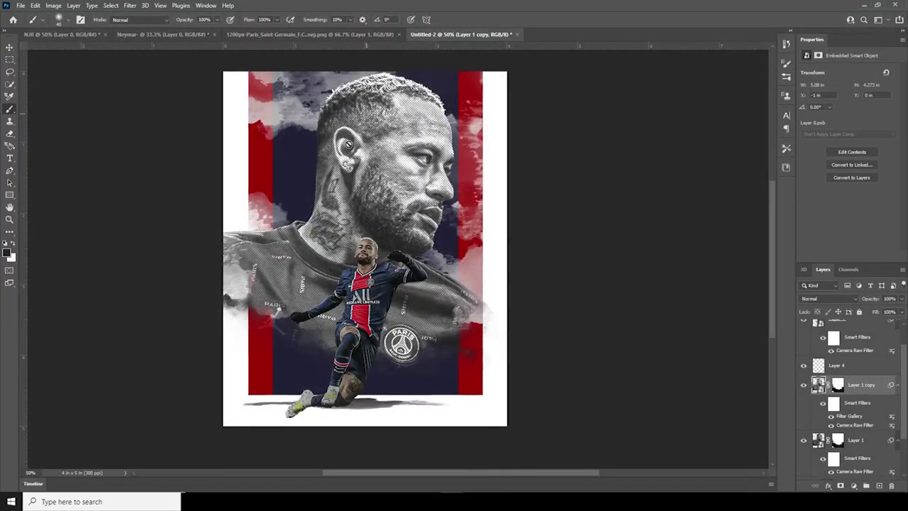
- Lower the opacity of the halftone portrait copy to 50%
scroll(873, 369, up, 1)
click(903, 300)
click(880, 312)
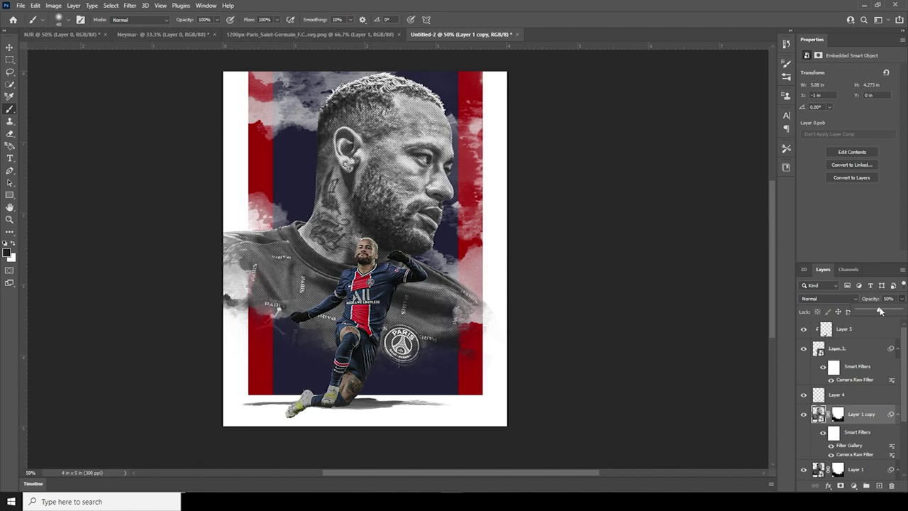
- Add a Color Balance adjustment layer above all layers and shift its midtones slightly toward green, blue and cyan
click(904, 386)
click(835, 331)
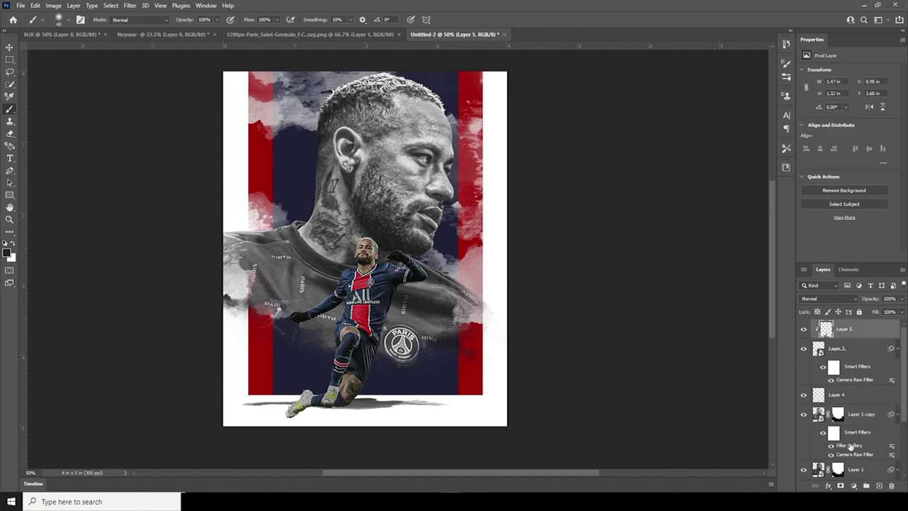
click(853, 485)
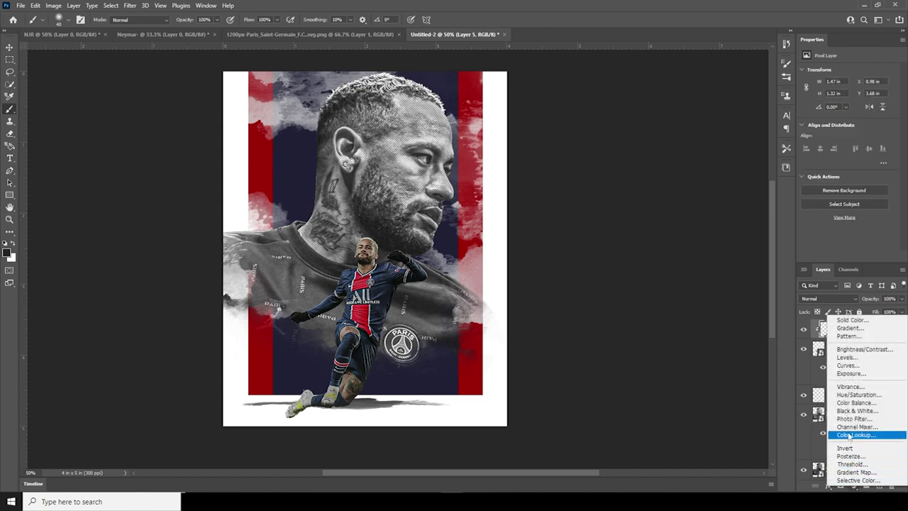
click(856, 403)
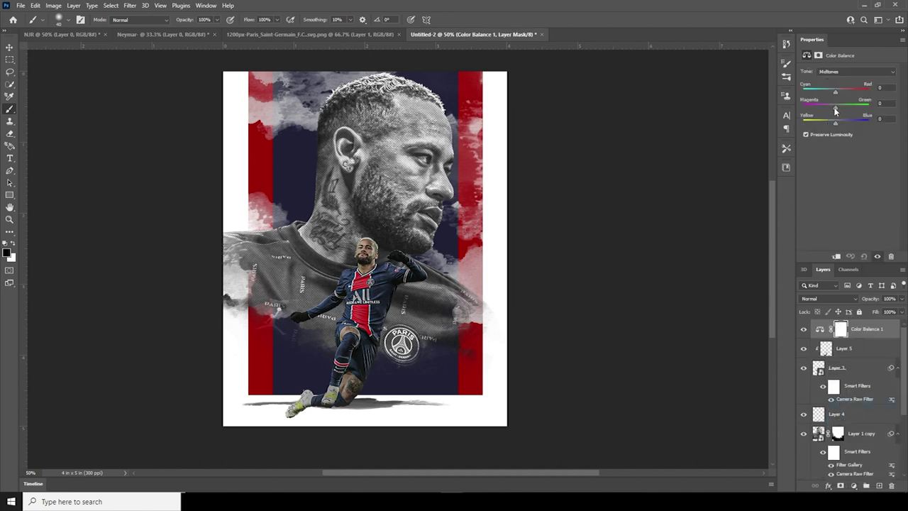
drag(834, 111, 837, 111)
drag(835, 125, 841, 125)
drag(835, 94, 833, 95)
- Add a Curves adjustment layer with an S-curve, mapping input 97 to output 83 and raising the black point to output 11
click(854, 485)
click(844, 367)
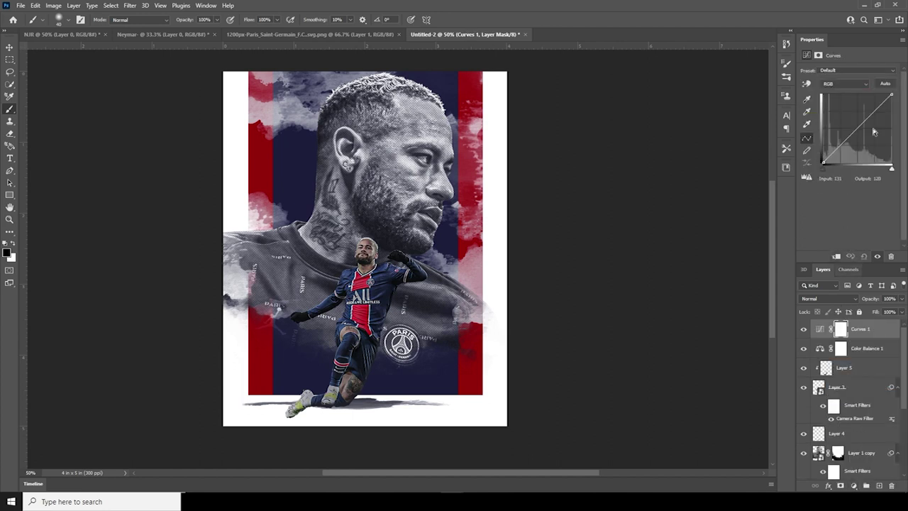
drag(875, 110, 850, 142)
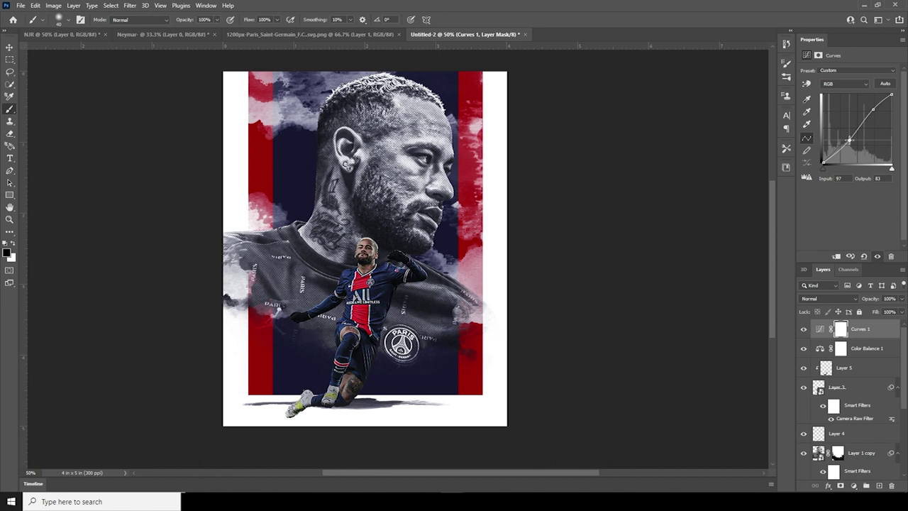
drag(822, 164, 822, 160)
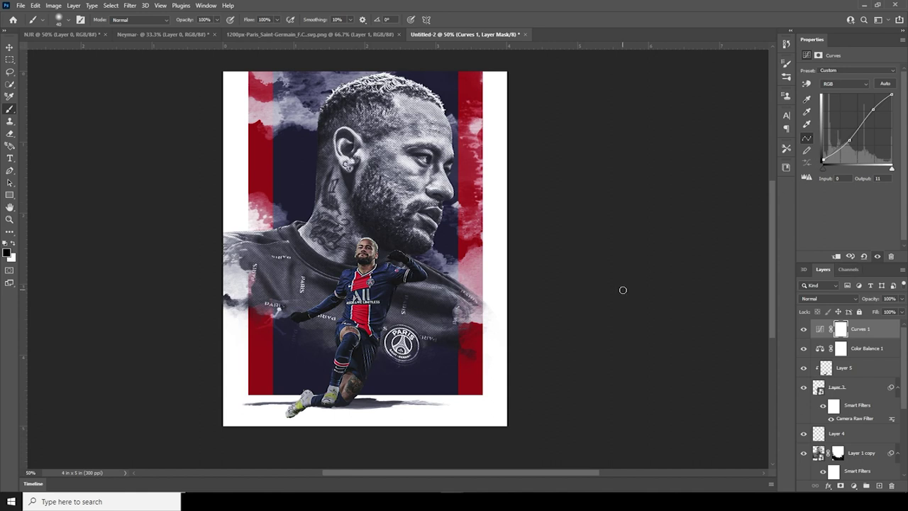
key(ctrl+minus)
key(ctrl+minus)
key(ctrl+plus)
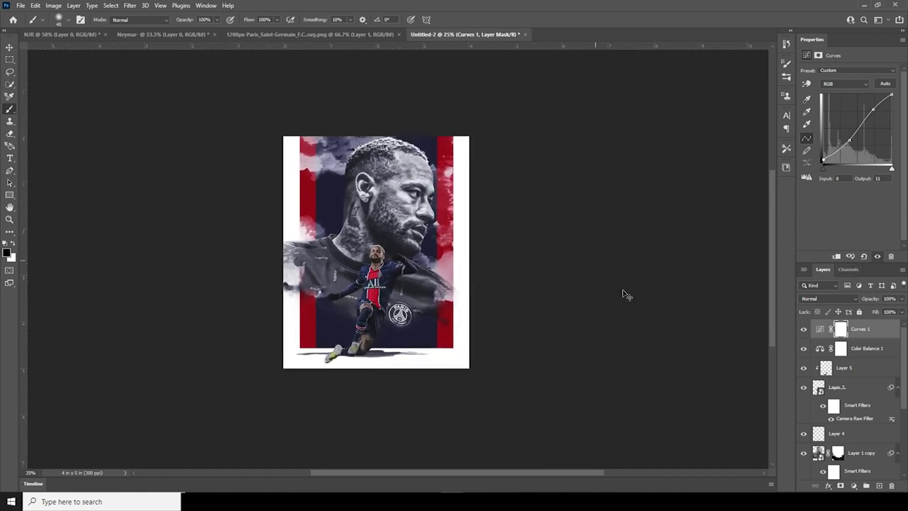
key(ctrl+plus)
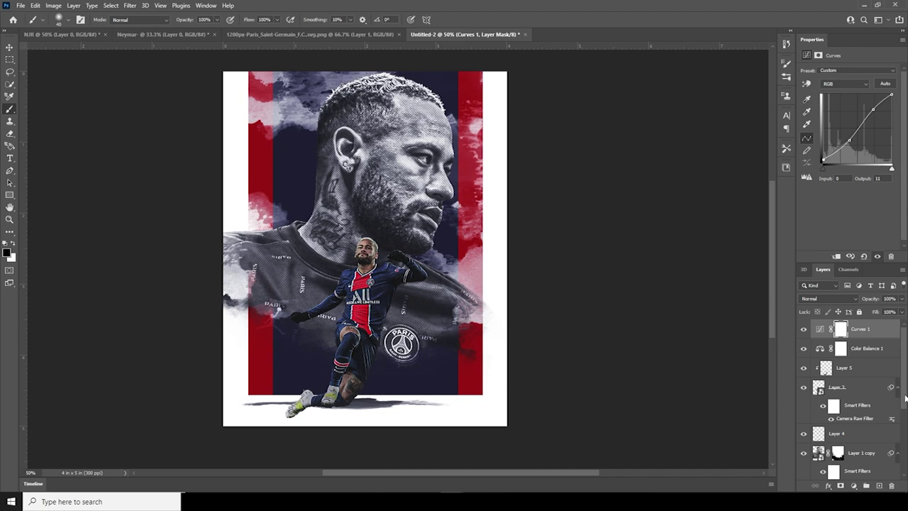
- Create a paragraph text box with placeholder text over the poster's lower-right stripes, beside the club crest
scroll(905, 399, down, 4)
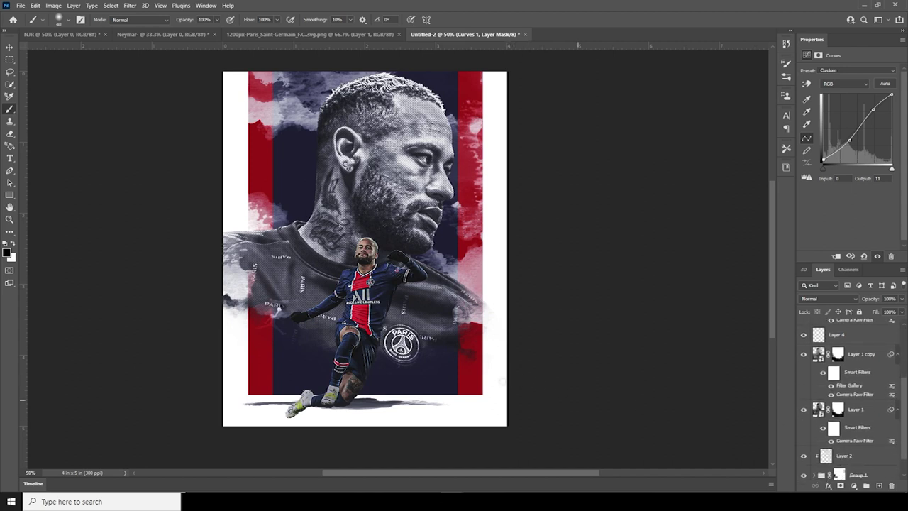
click(10, 158)
drag(426, 342, 480, 383)
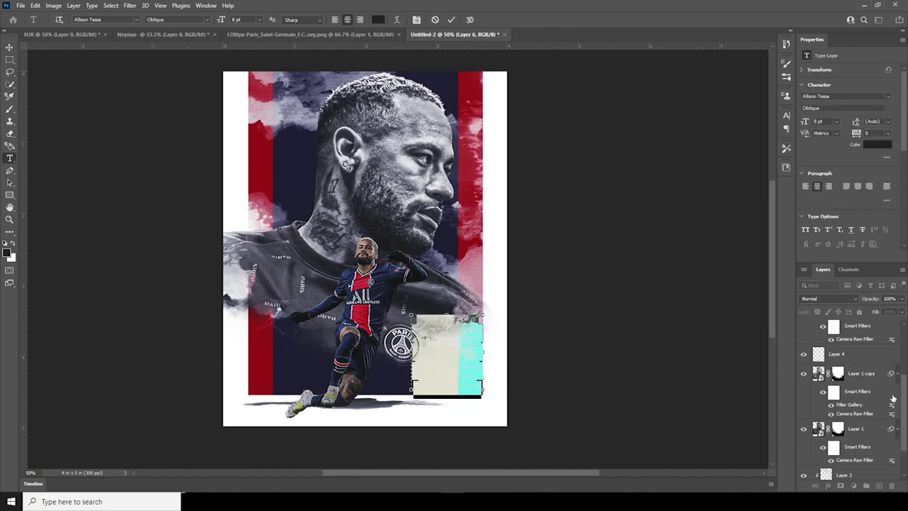
- Set the placeholder paragraph's font to Imstory and its color to white (#ffffff)
drag(904, 386, 900, 328)
double_click(820, 329)
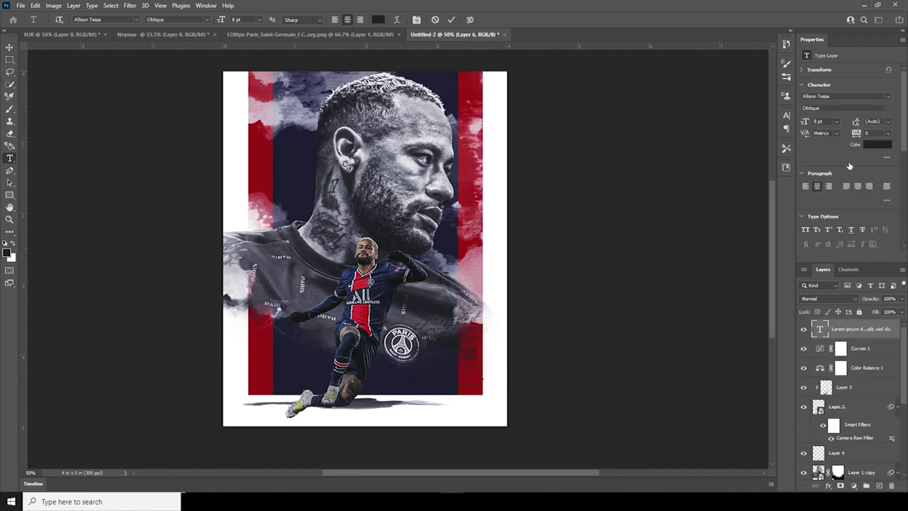
click(888, 97)
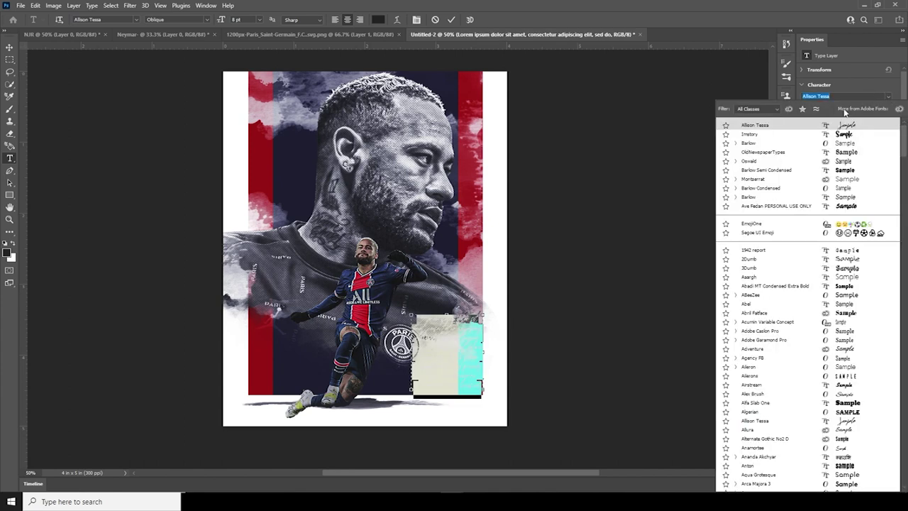
click(845, 138)
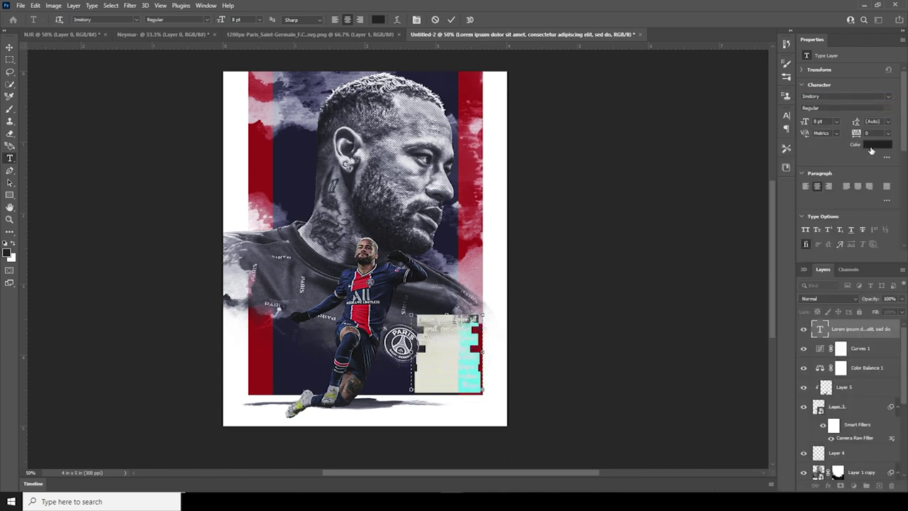
click(878, 144)
text(ffffff)
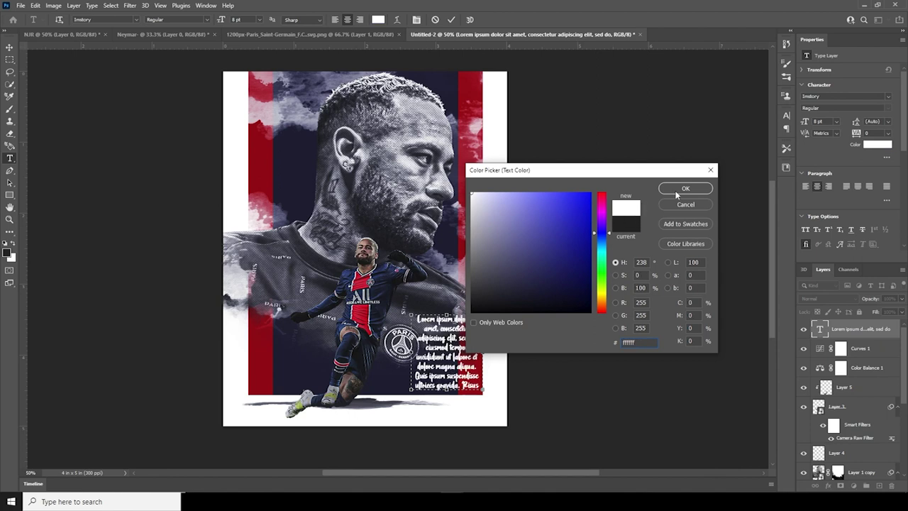
key(Return)
- Move the placeholder paragraph slightly up and to the left, over the navy stripe
click(10, 48)
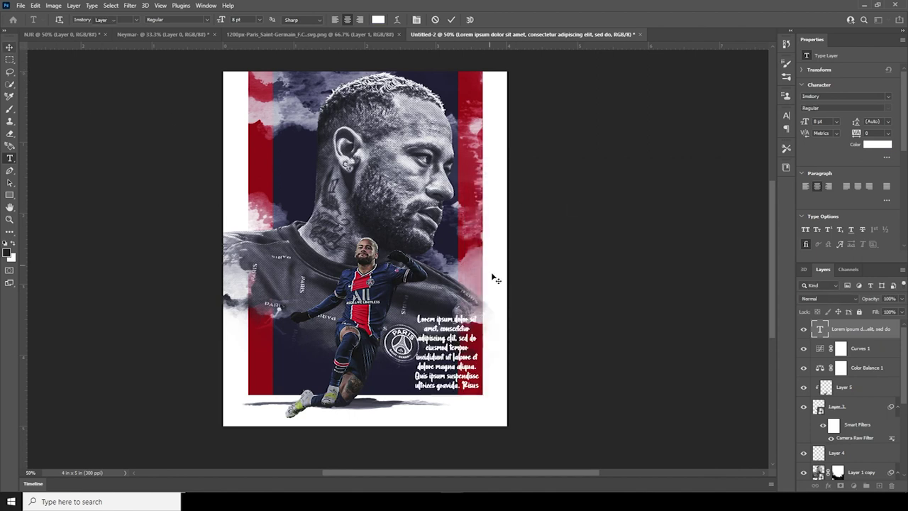
key(ctrl+t)
drag(454, 342, 447, 329)
key(Return)
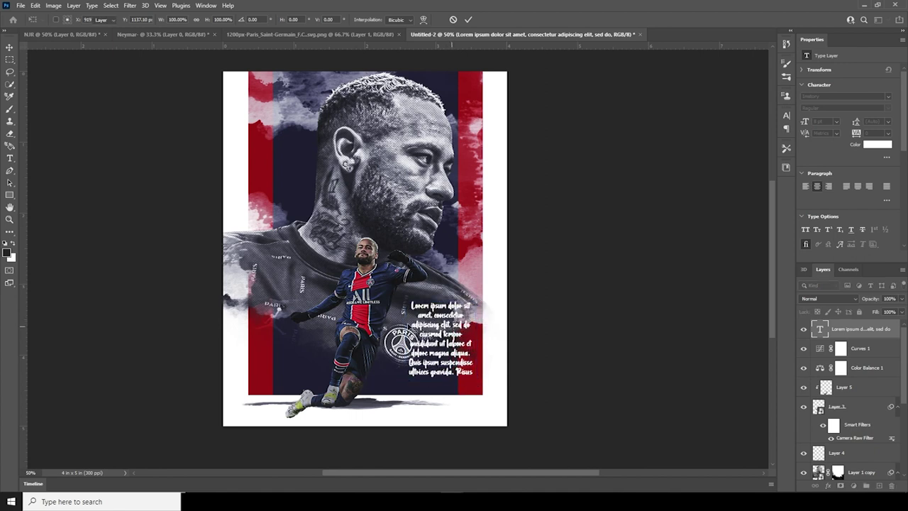
- Add the text "neymar jr" over the portrait's shoulder and set its font to Allison Tessa
key(t)
click(273, 241)
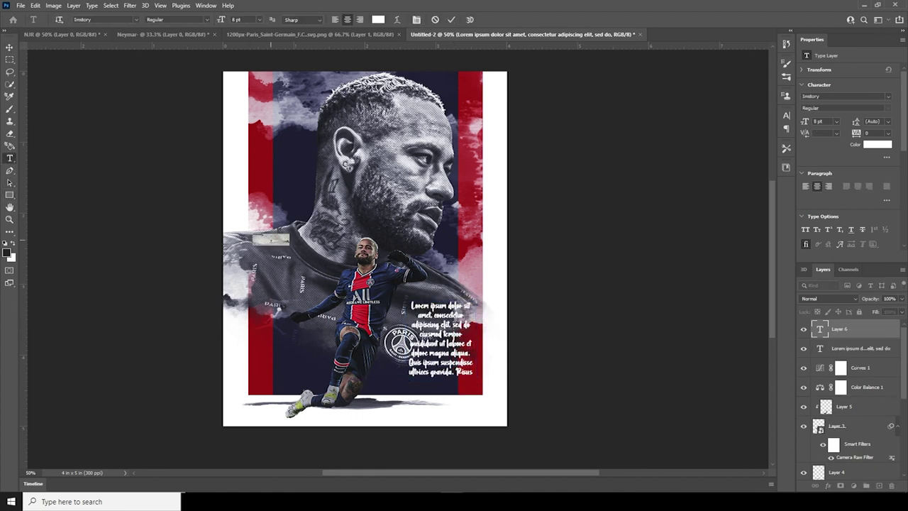
key(BackSpace)
text(neymar jr)
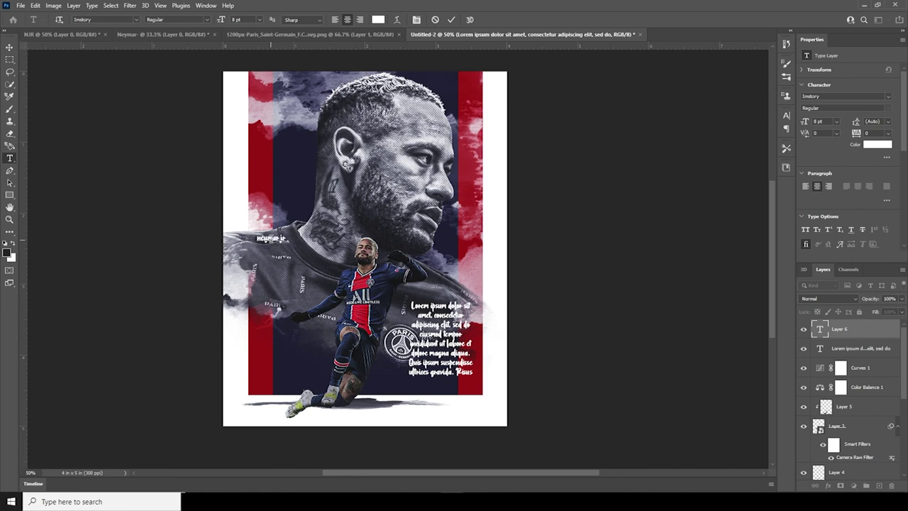
double_click(819, 331)
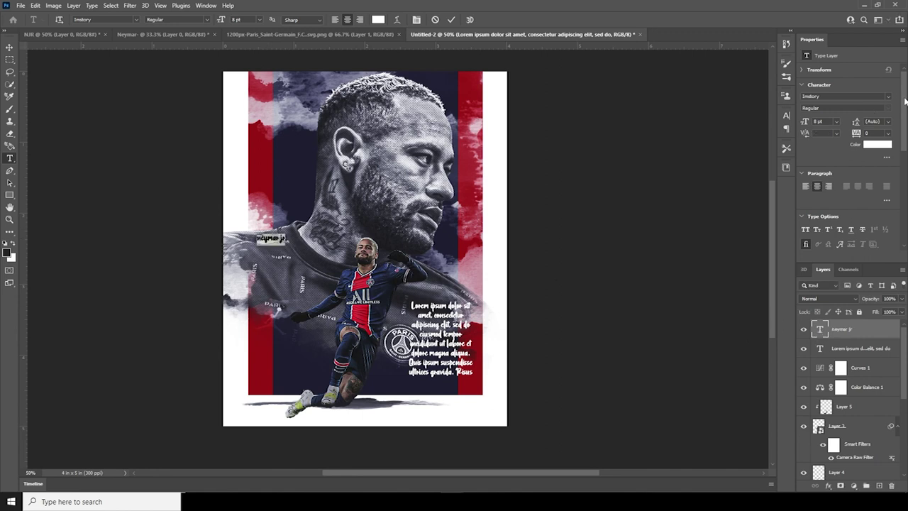
click(888, 96)
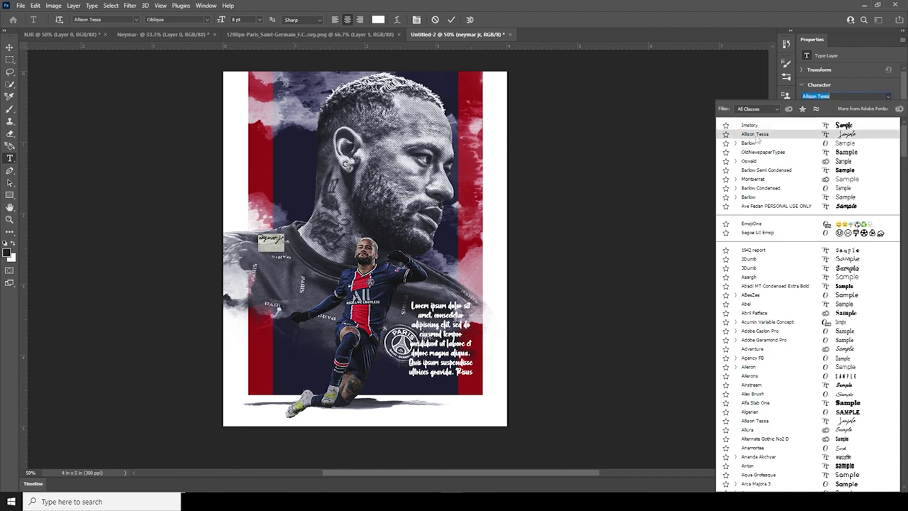
click(756, 135)
- Move the "neymar jr" text to the poster's lower-right corner below the stripes, enlarge it to 18.54 pt and tilt it upward
click(9, 47)
drag(273, 252, 487, 400)
key(ctrl+t)
key(Return)
- Nudge the placeholder paragraph slightly downward
click(452, 335)
key(Down)
key(Down)
key(Down)
key(Down)
key(Down)
key(Down)
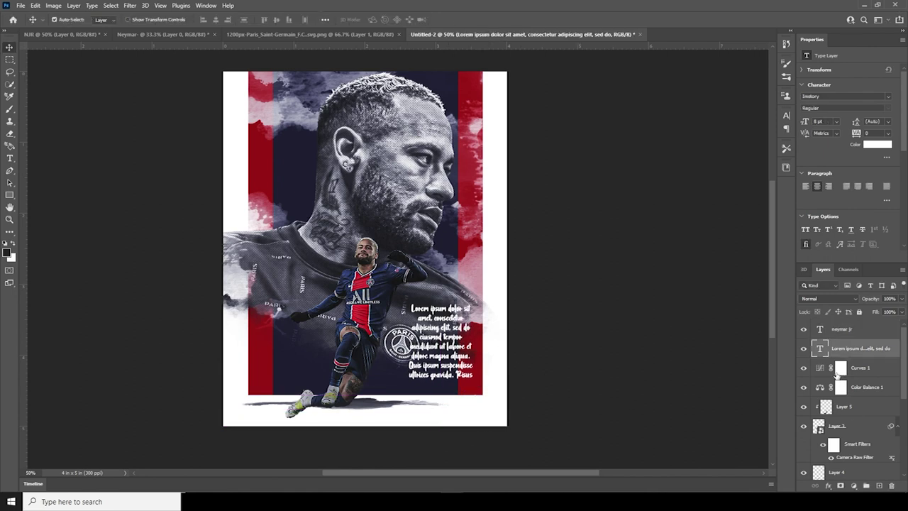
- Recolor the "neymar jr" text to dark grey 2d2c2c
double_click(820, 329)
click(867, 148)
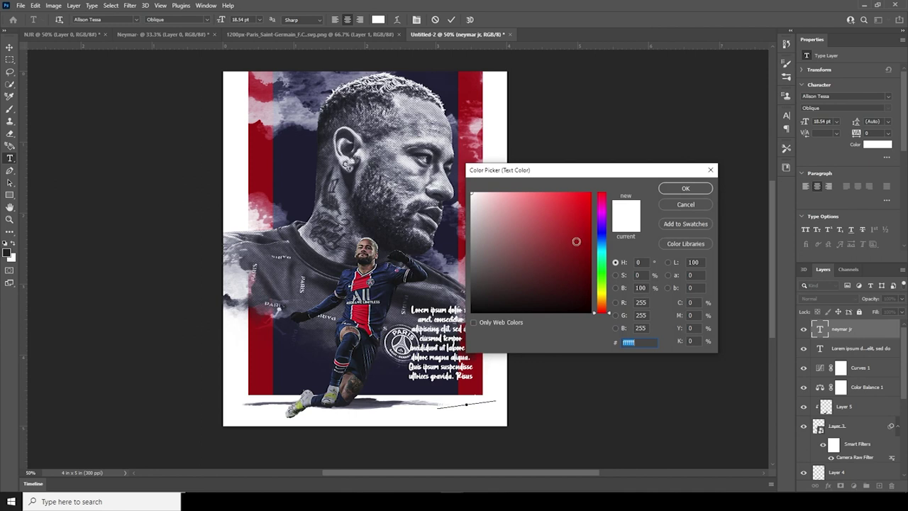
click(474, 285)
click(474, 286)
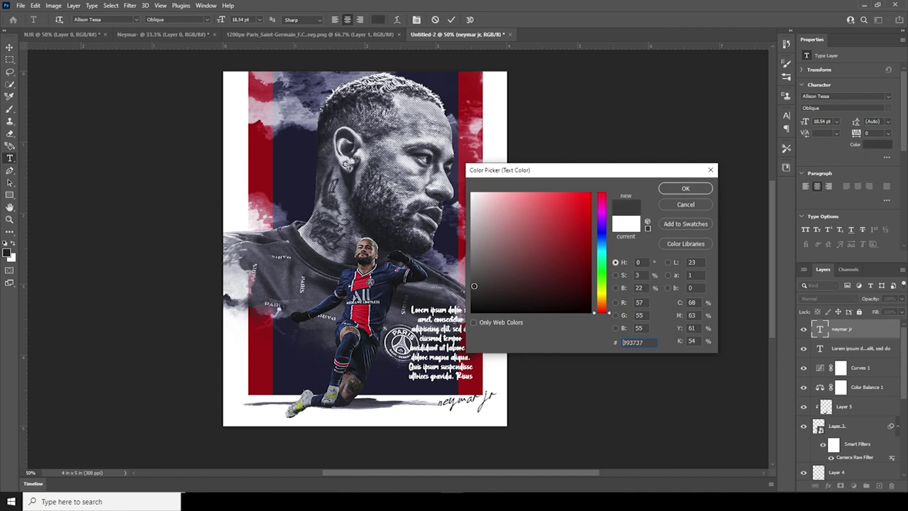
drag(471, 288, 471, 290)
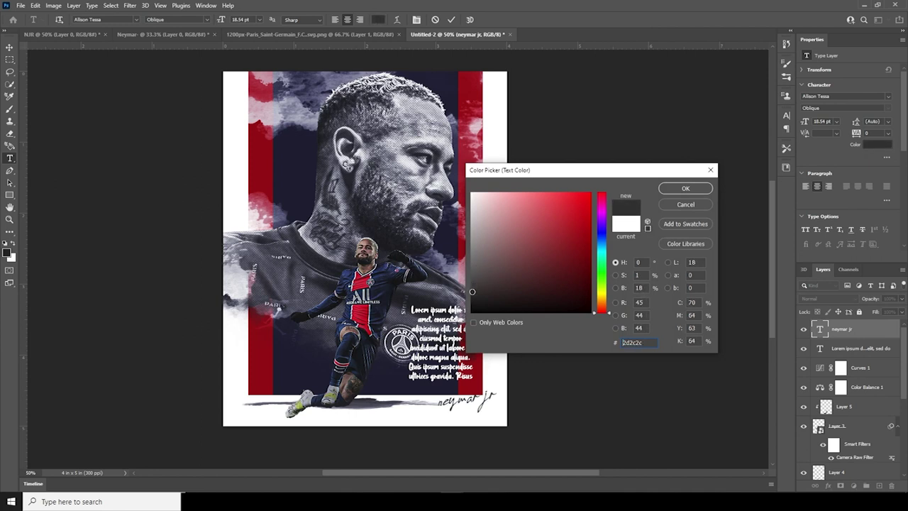
click(683, 191)
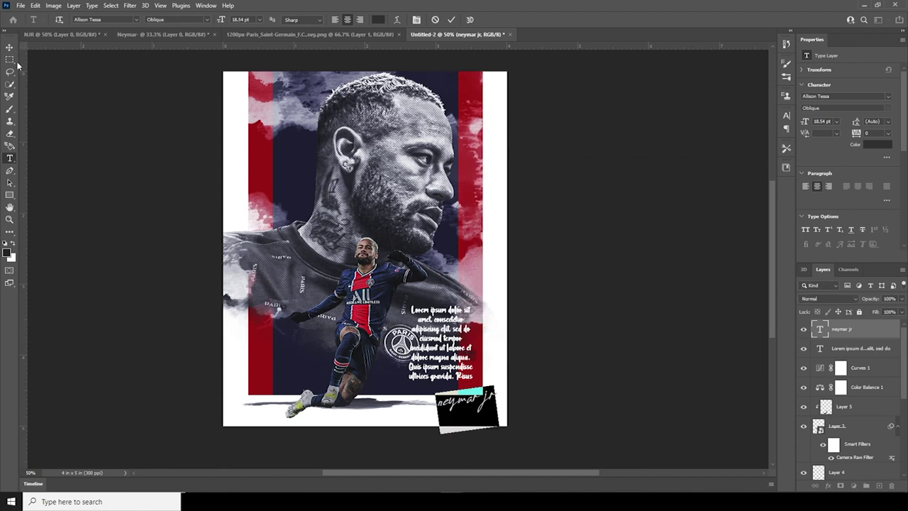
key(ctrl+Return)
key(v)
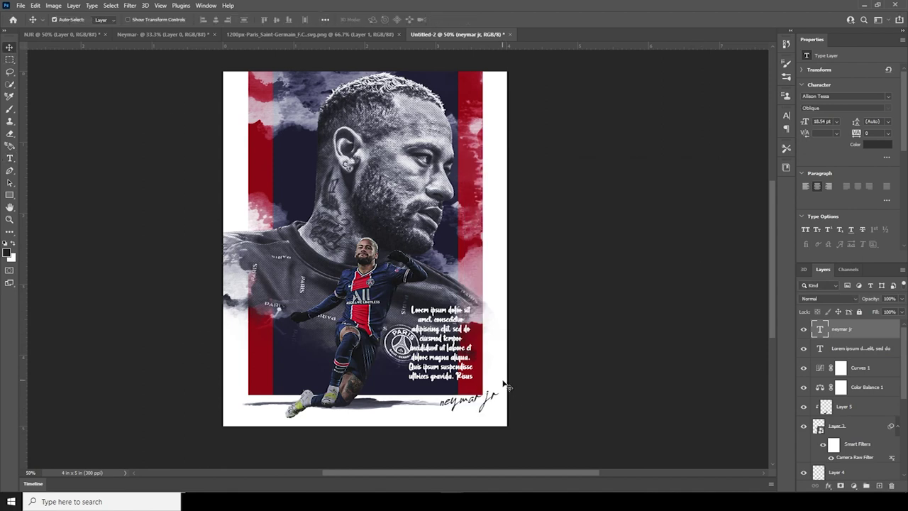
- Create a new layer directly below the stripes group and choose the 800 px splatter brush
scroll(840, 461, down, 5)
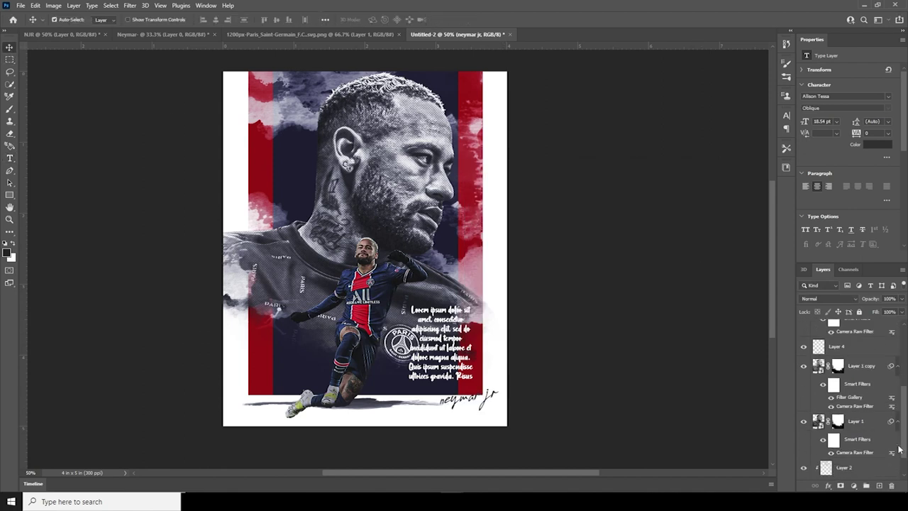
click(879, 485)
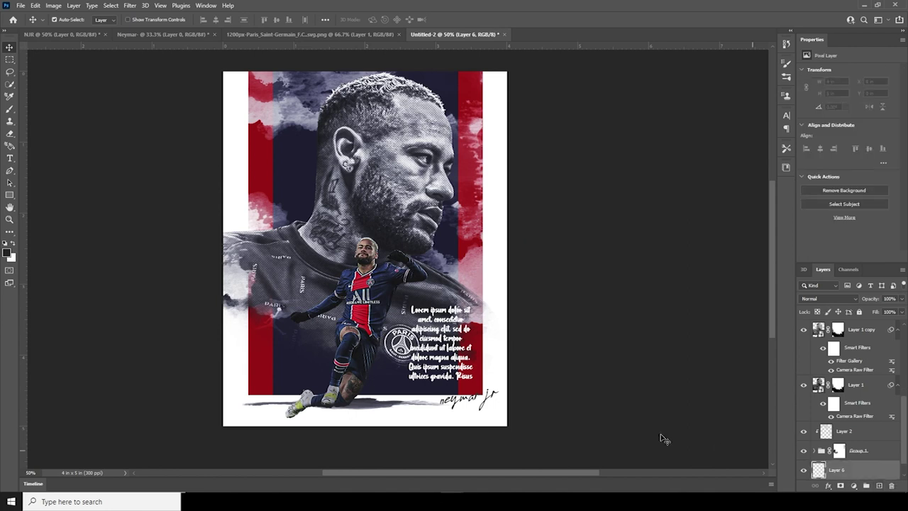
key(b)
click(59, 19)
click(19, 107)
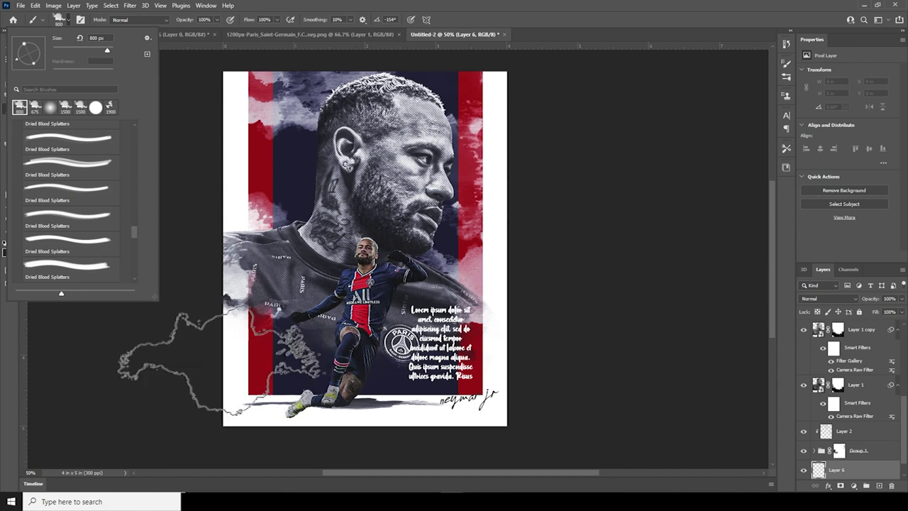
click(819, 475)
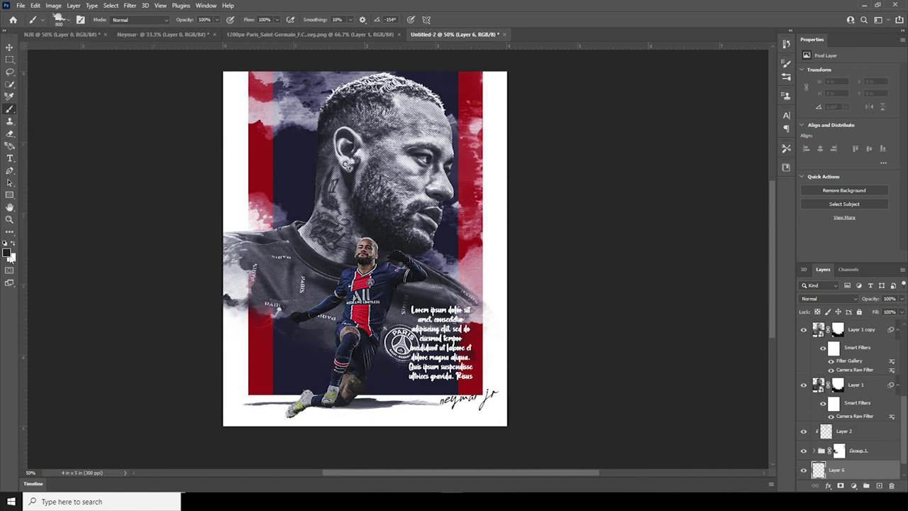
- Stamp dark splatters around the poster's white background with the brush at 1600 px and set the layer's opacity to 30%
key(])
key(])
key(])
key(])
key(])
key(])
key(])
key(])
click(229, 189)
click(524, 202)
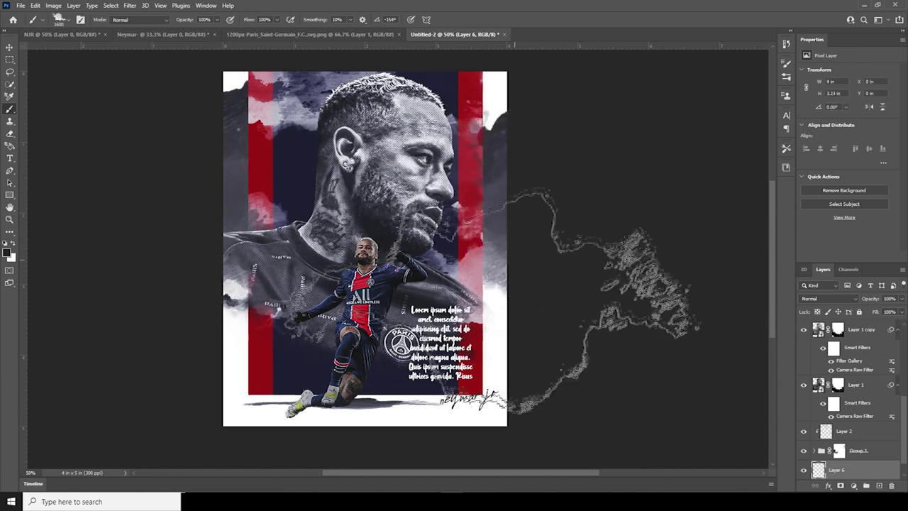
click(488, 316)
click(250, 340)
click(901, 299)
drag(861, 311, 866, 312)
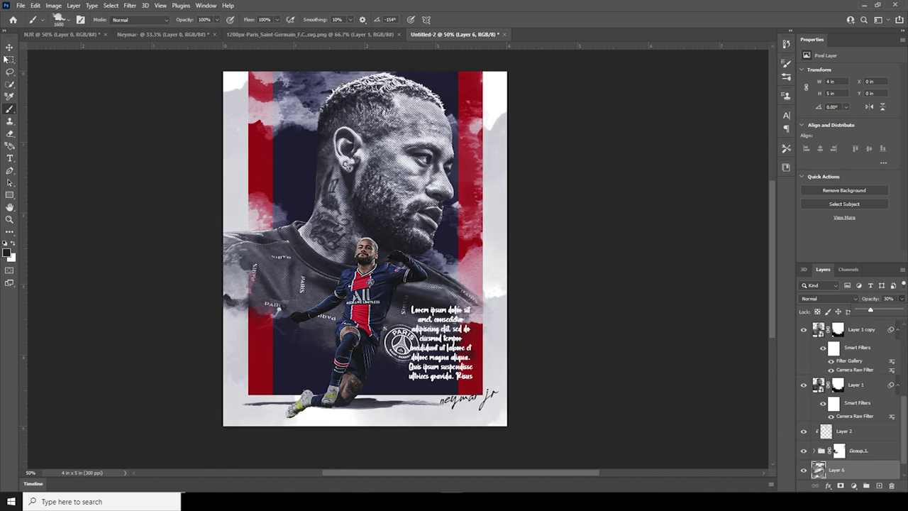
- Copy the Paris Saint-Germain logo from its document into the poster and raise its layer above all others
click(9, 47)
click(146, 34)
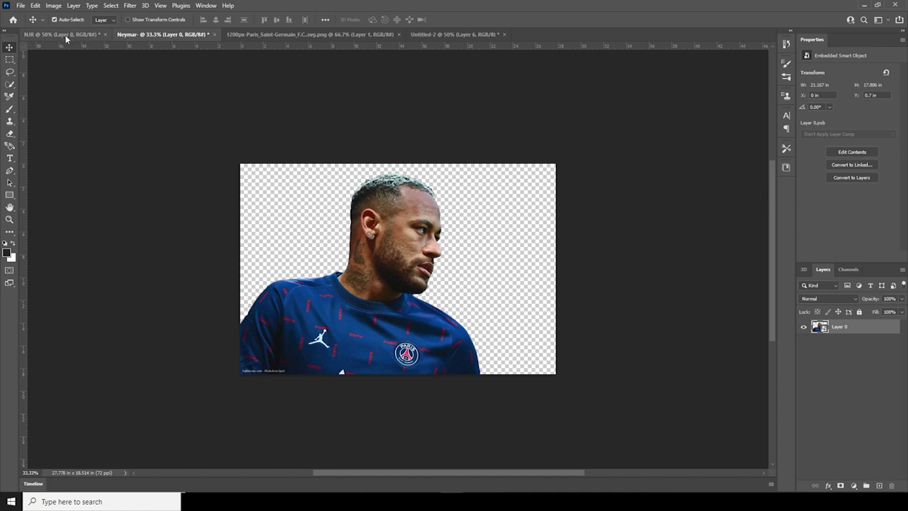
click(65, 35)
click(319, 35)
drag(392, 163, 263, 206)
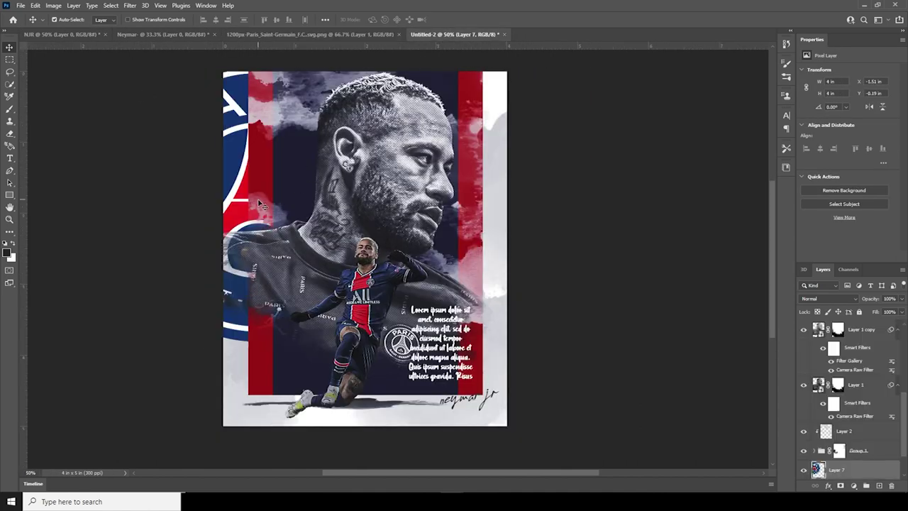
drag(834, 468, 830, 325)
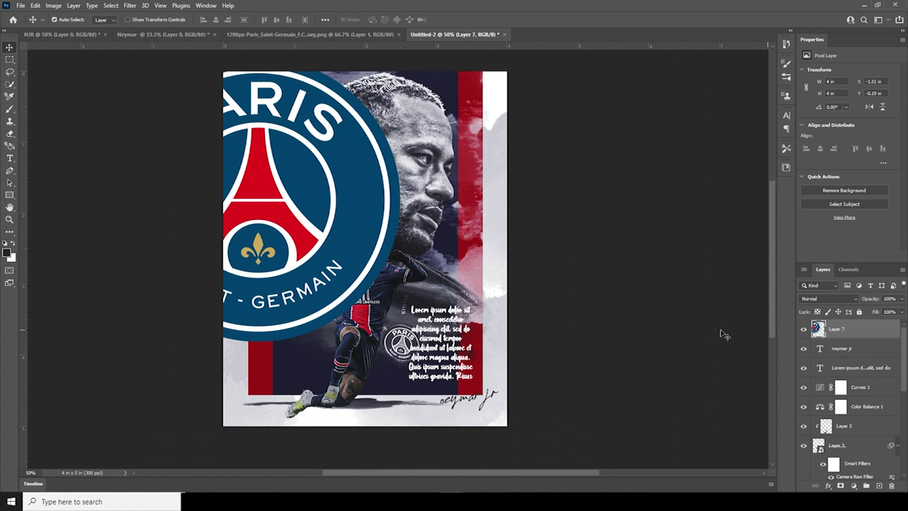
- Scale the club logo to 33.17% and place it over the stripe beside the portrait's neck
key(ctrl+t)
drag(400, 341, 310, 251)
drag(274, 212, 297, 237)
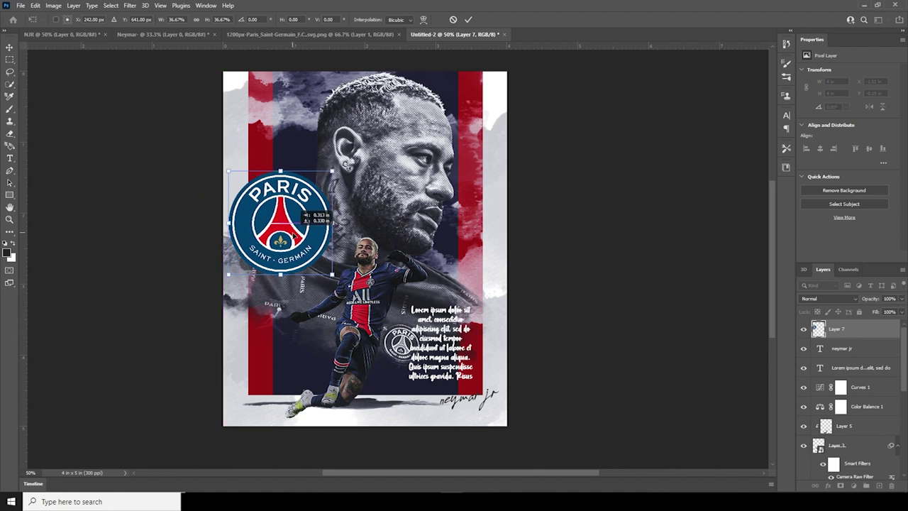
drag(332, 275, 328, 272)
drag(300, 237, 292, 237)
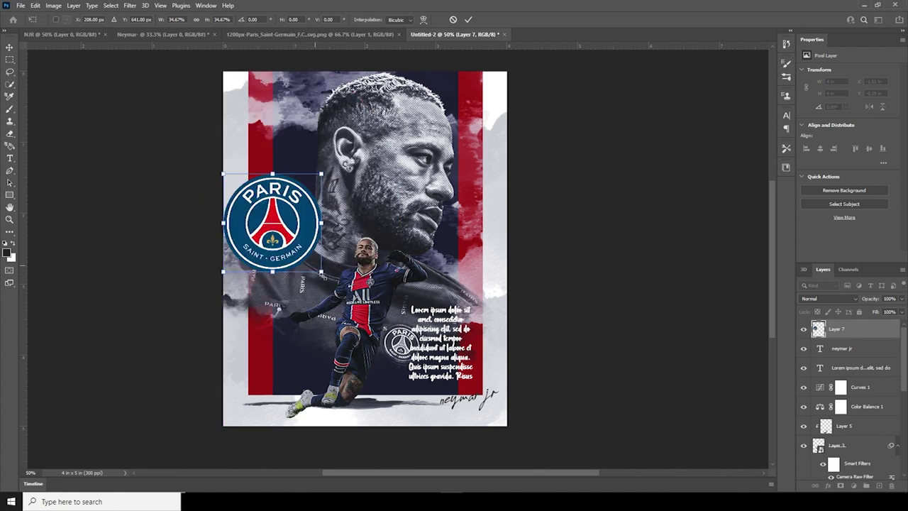
drag(322, 272, 319, 270)
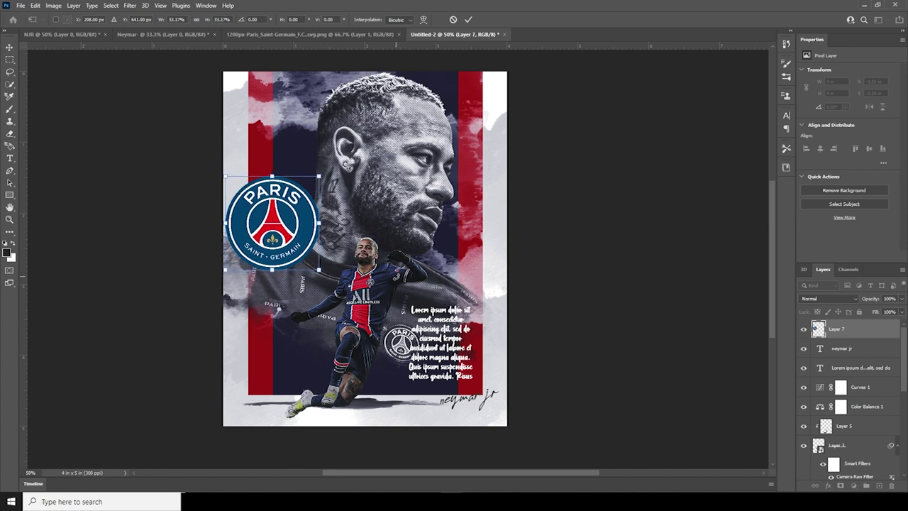
key(Return)
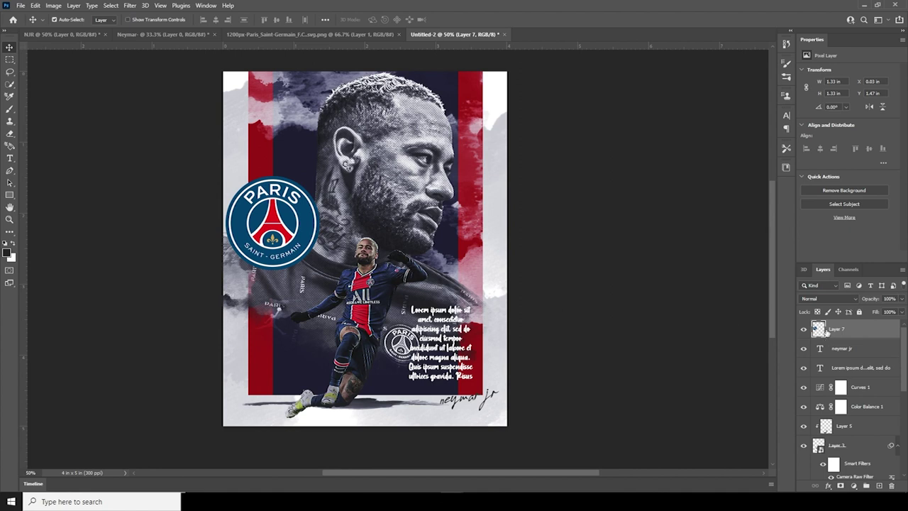
- Stamp all visible layers into a new top layer and duplicate that layer
key(ctrl+shift+alt+e)
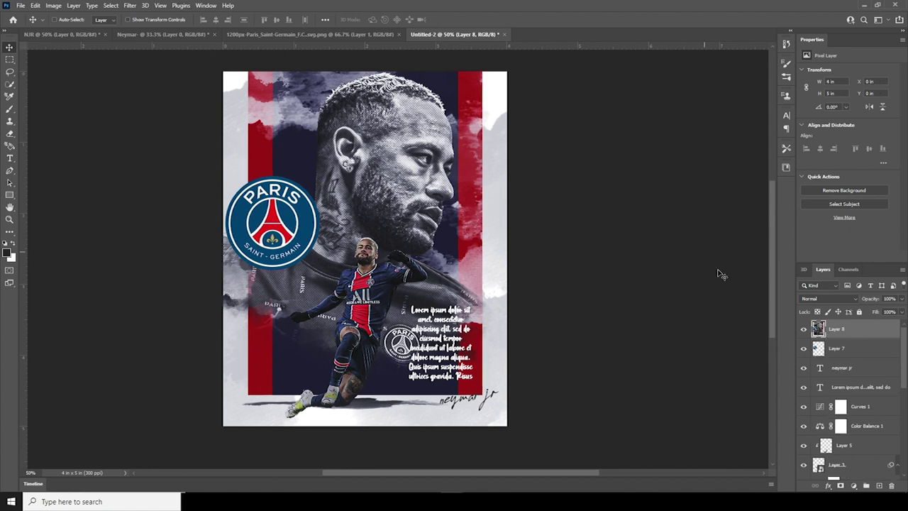
key(ctrl+j)
- Apply the Diffuse Glow filter to the merged copy with graininess 4 and glow amount 6
click(129, 5)
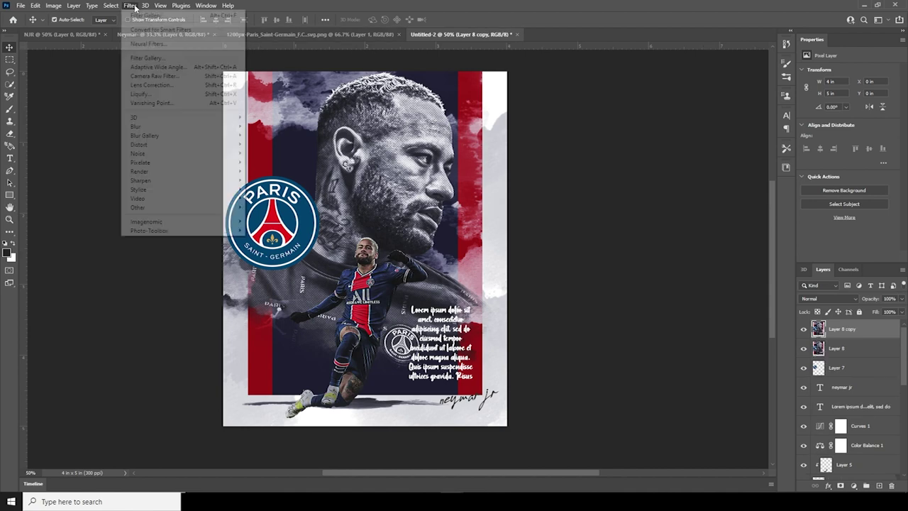
click(160, 60)
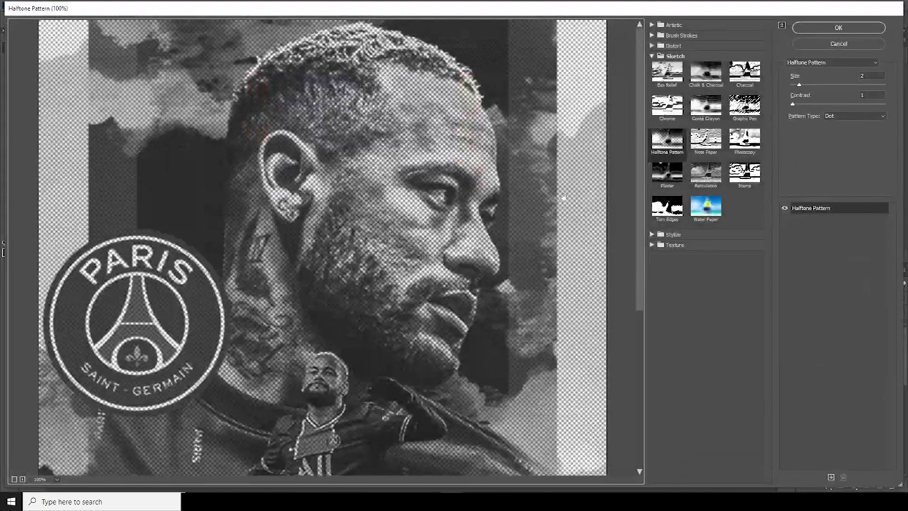
click(673, 245)
click(653, 56)
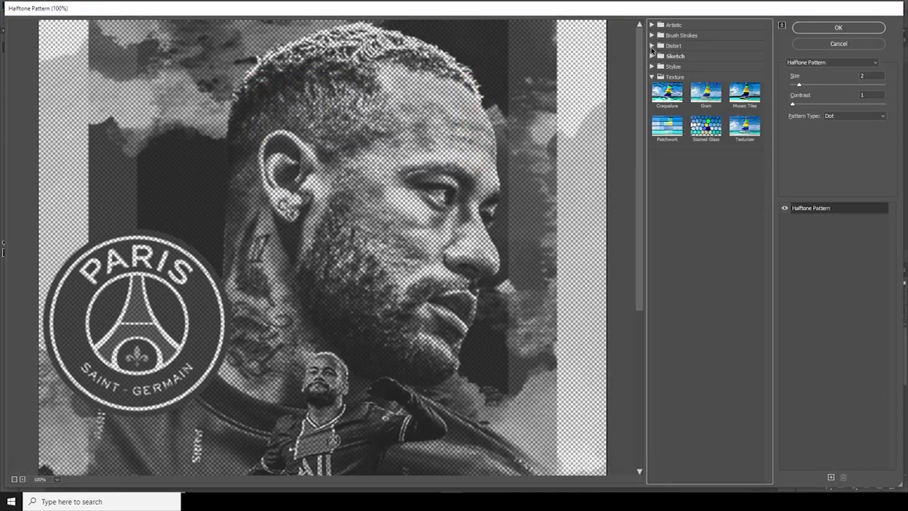
click(652, 45)
click(667, 63)
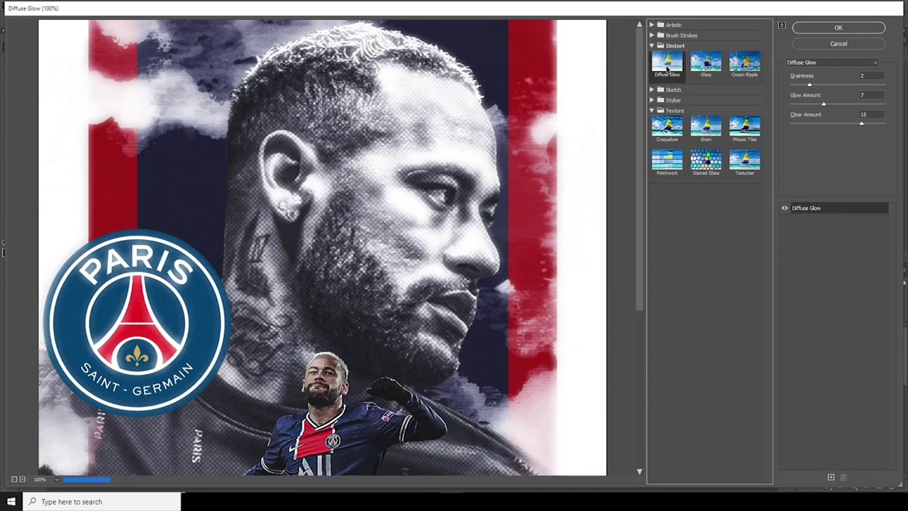
click(821, 85)
click(826, 85)
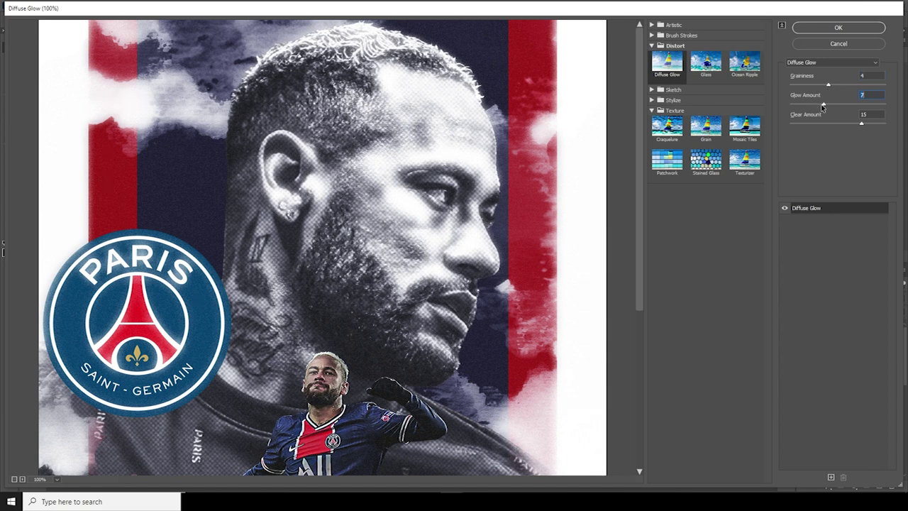
drag(820, 106, 818, 106)
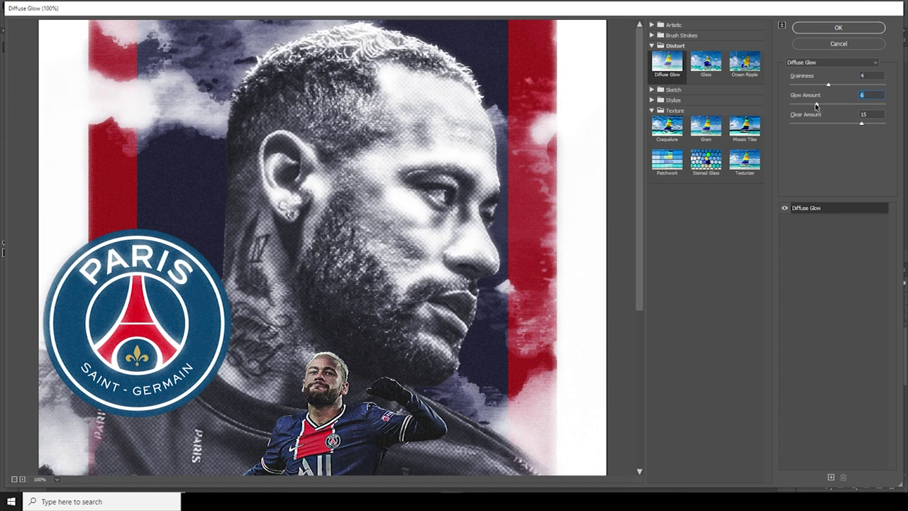
click(835, 28)
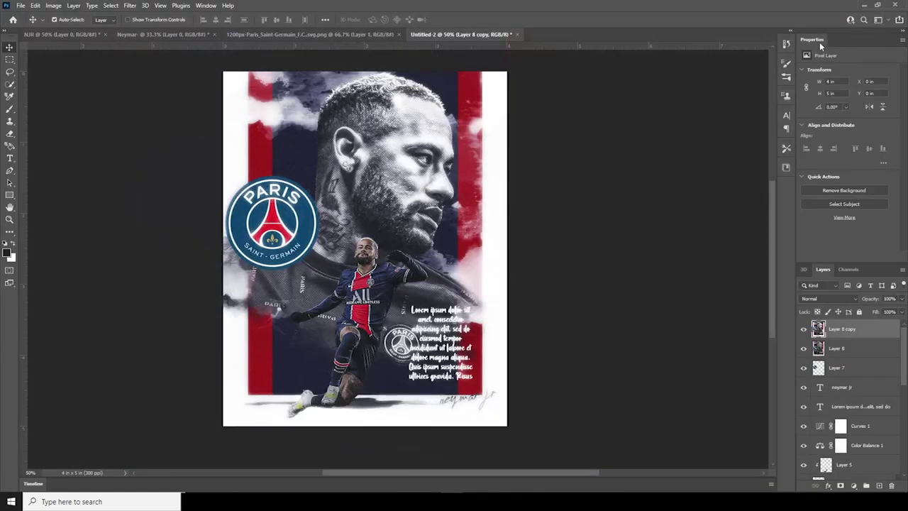
- Hide the glow layer behind an inverted black layer mask and choose a soft round brush
click(841, 486)
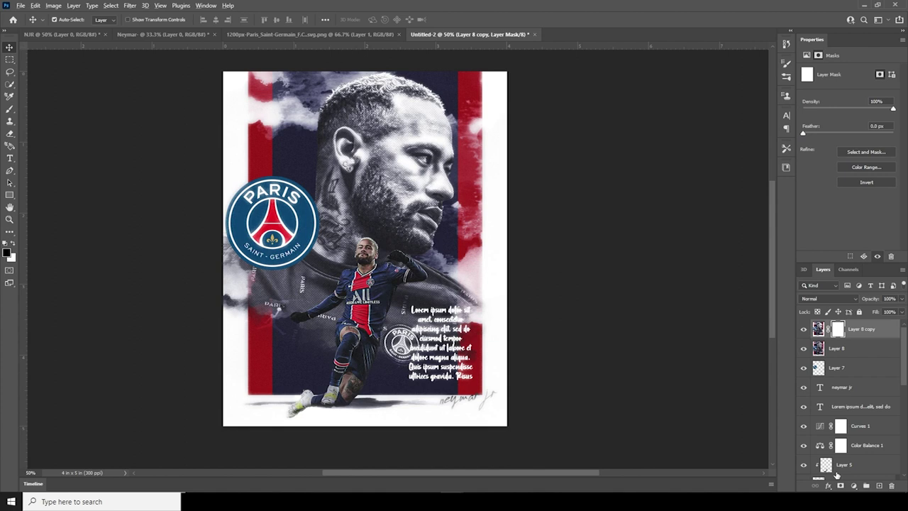
key(ctrl+i)
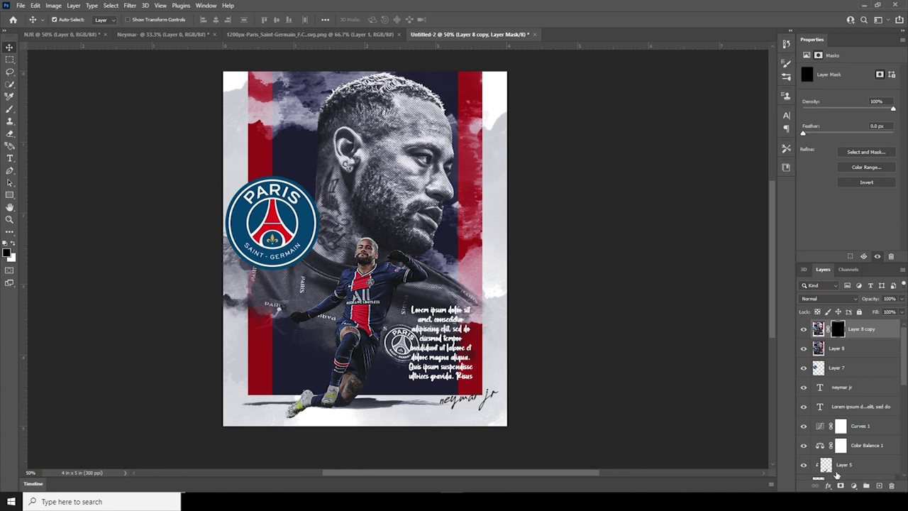
key(b)
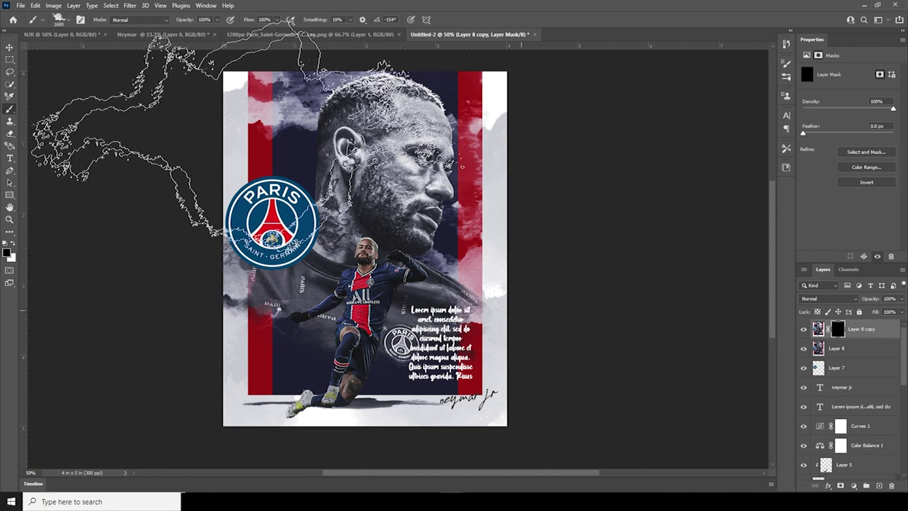
click(66, 21)
drag(135, 232, 128, 129)
double_click(90, 146)
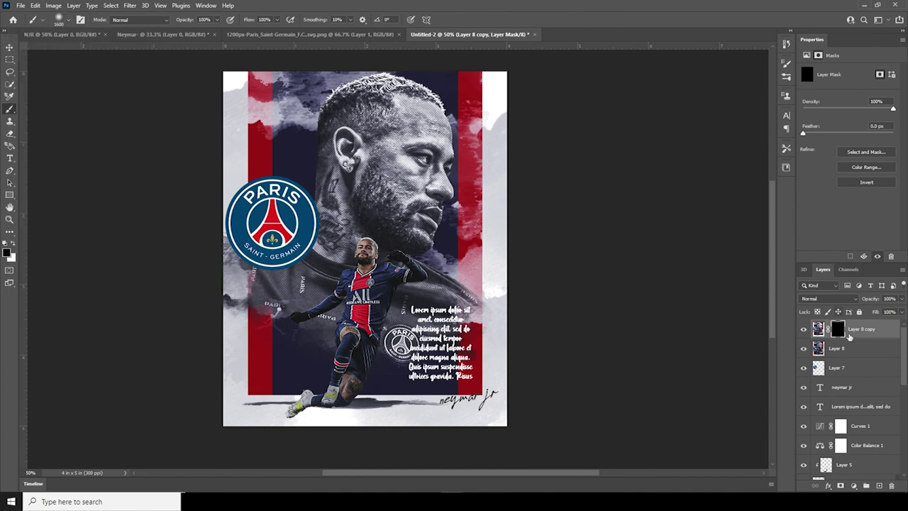
- Paint white on the glow layer's mask with a smaller soft brush to reveal the glow on the portrait's face
click(12, 244)
key(bracketleft)
key(bracketleft)
key(bracketleft)
key(bracketleft)
key(bracketleft)
key(bracketleft)
key(bracketleft)
key(bracketleft)
key(bracketleft)
key(bracketleft)
key(bracketleft)
key(bracketleft)
key(bracketleft)
key(bracketleft)
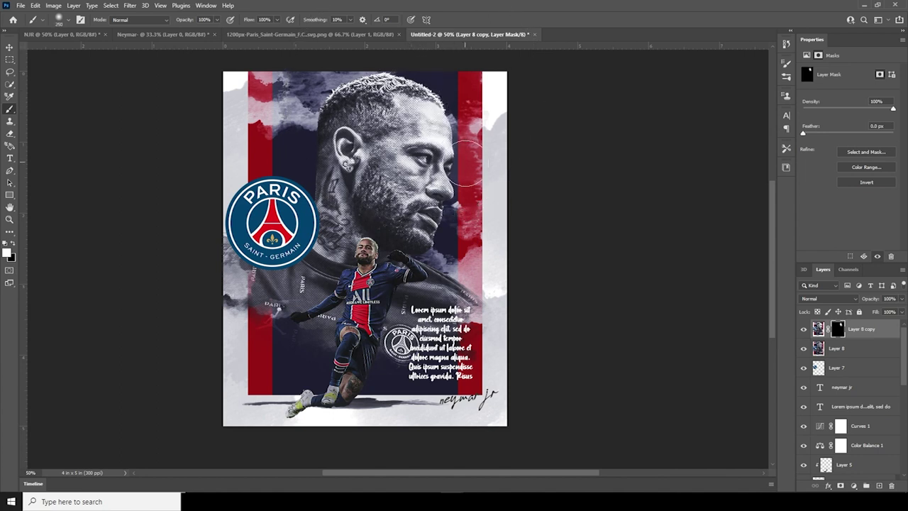
key(bracketleft)
key(bracketleft)
key(bracketleft)
key(bracketright)
mouse_move(391, 150)
mouse_down()
mouse_move(396, 187)
mouse_move(421, 229)
mouse_up()
click(303, 185)
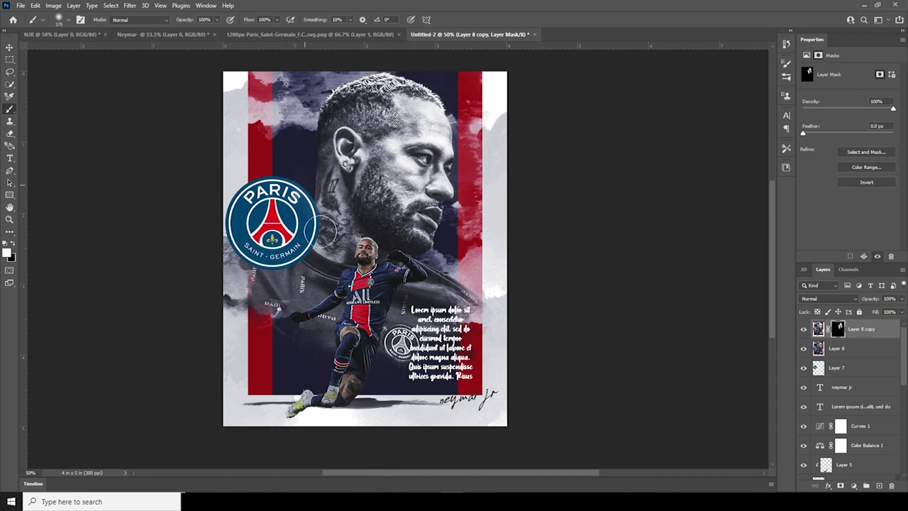
- Reveal the glow over the upper splatters, the red stripe and the portrait's hair, then switch to a smaller black brush
key(bracketright)
mouse_move(227, 118)
mouse_down()
mouse_move(235, 111)
mouse_move(252, 146)
mouse_move(305, 130)
mouse_up()
drag(468, 78, 477, 142)
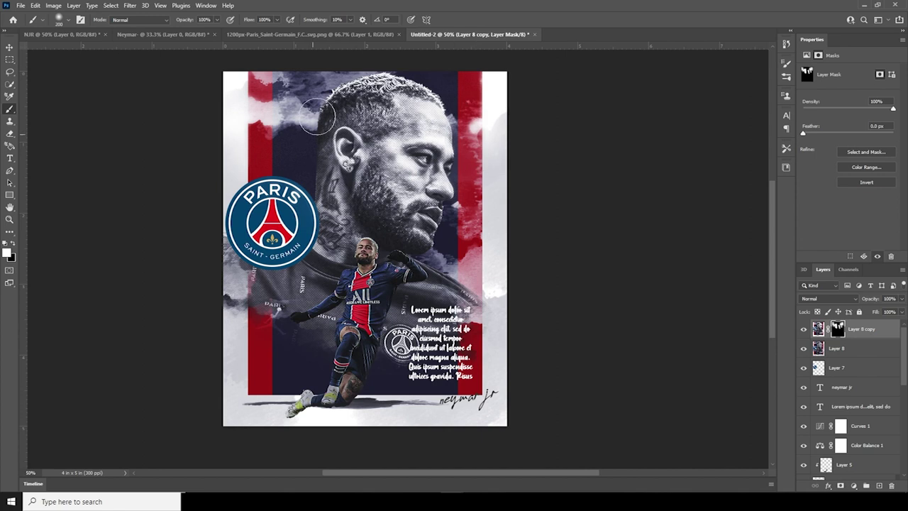
drag(317, 117, 418, 94)
key(bracketleft)
click(466, 285)
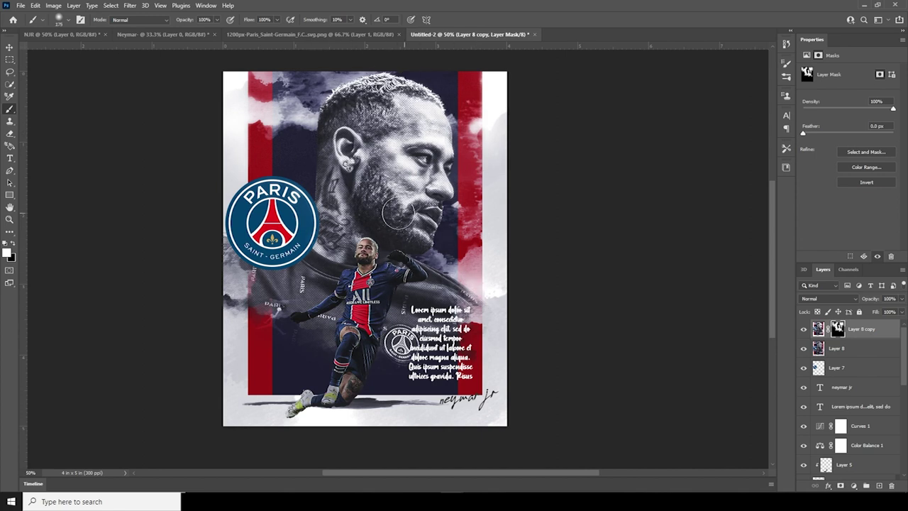
key(x)
key(bracketleft)
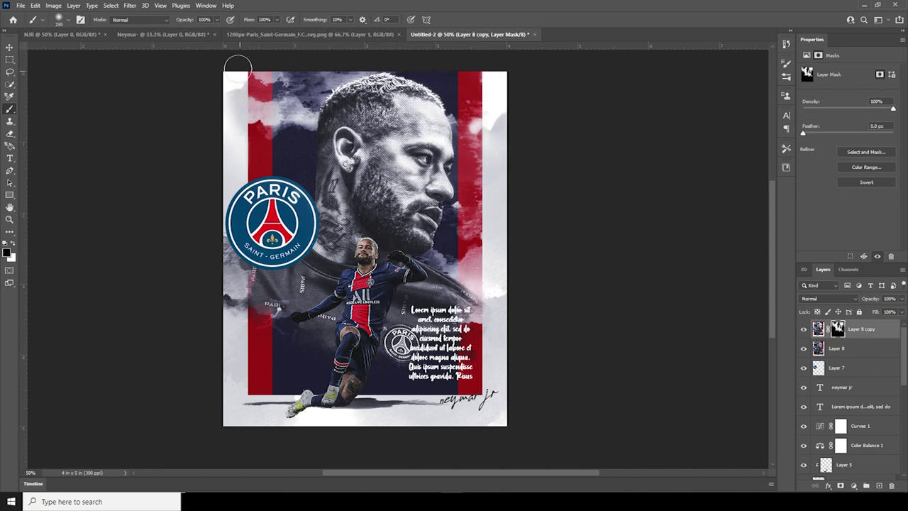
- Copy the AU-FG-Texture8-8K.jpg paper texture onto the top of the poster and set its blend mode to Multiply
key(ctrl+minus)
key(v)
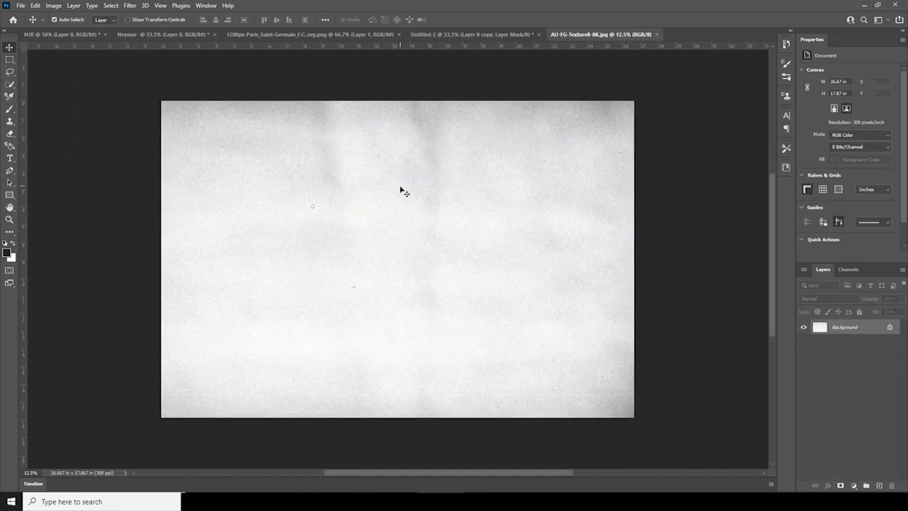
drag(418, 134, 451, 36)
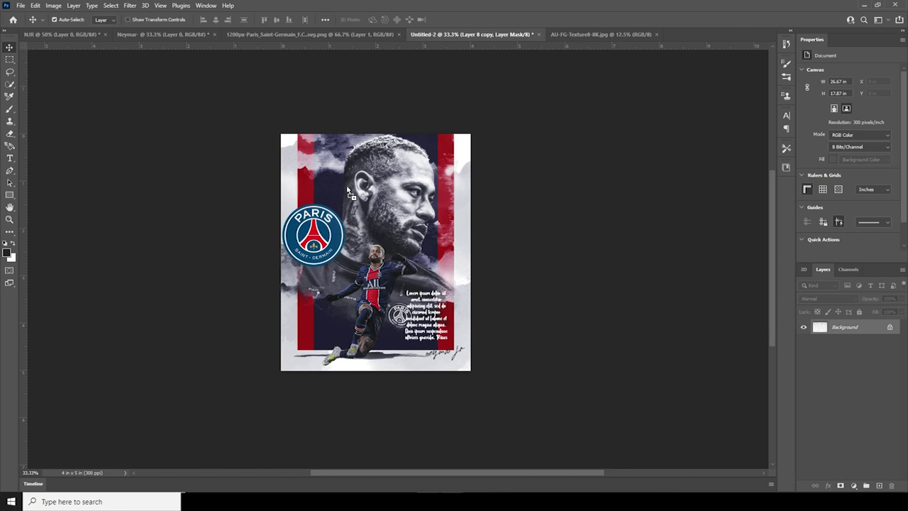
drag(348, 192, 349, 192)
click(817, 300)
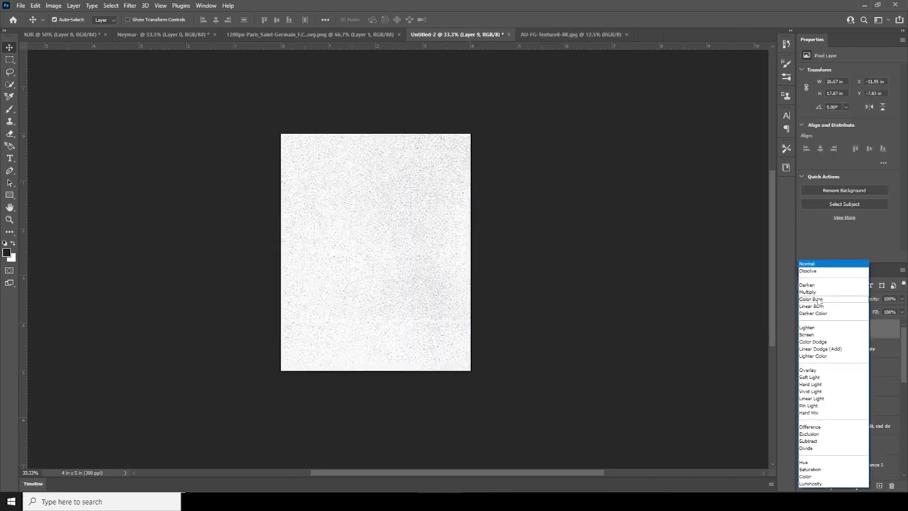
click(812, 292)
- Rotate the texture layer -90° and scale it down to cover the 4 × 5 inch poster exactly
key(ctrl+t)
key(ctrl+minus)
key(ctrl+minus)
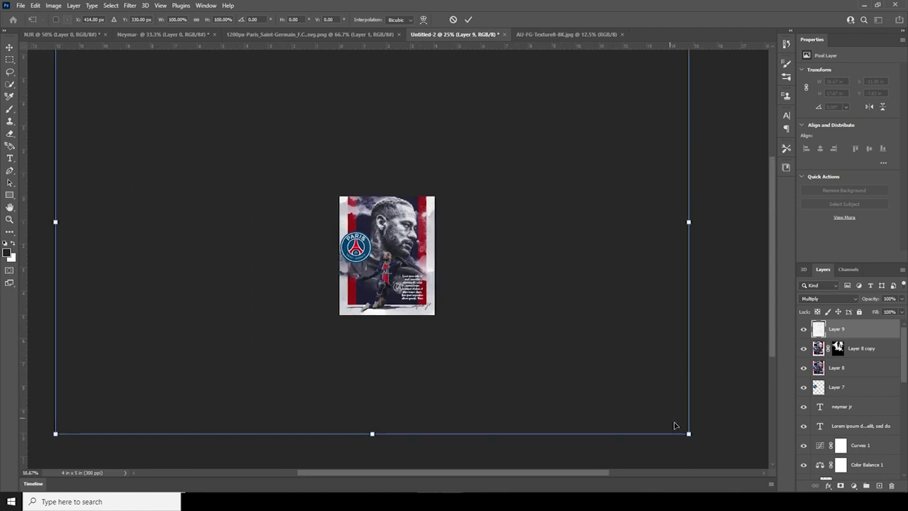
drag(688, 433, 473, 289)
drag(501, 194, 308, 129)
drag(304, 121, 340, 196)
drag(439, 323, 437, 314)
drag(437, 255, 435, 255)
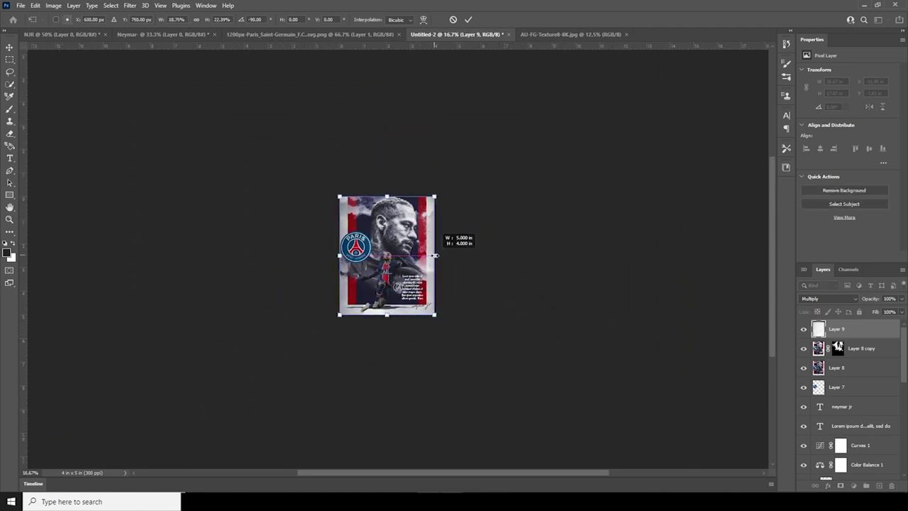